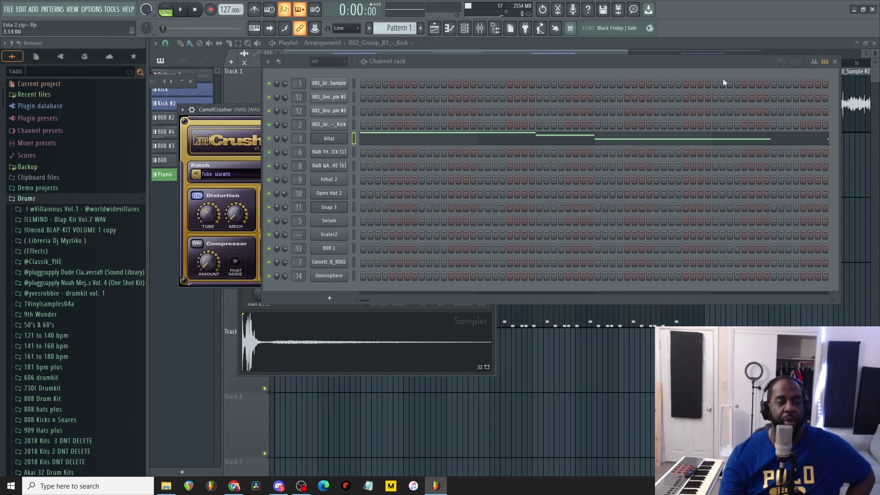
Close the Channel rack, the CamelCrusher window and the Snap 3 sampler window.
{"action": "left_click", "coordinate": [835, 61]}
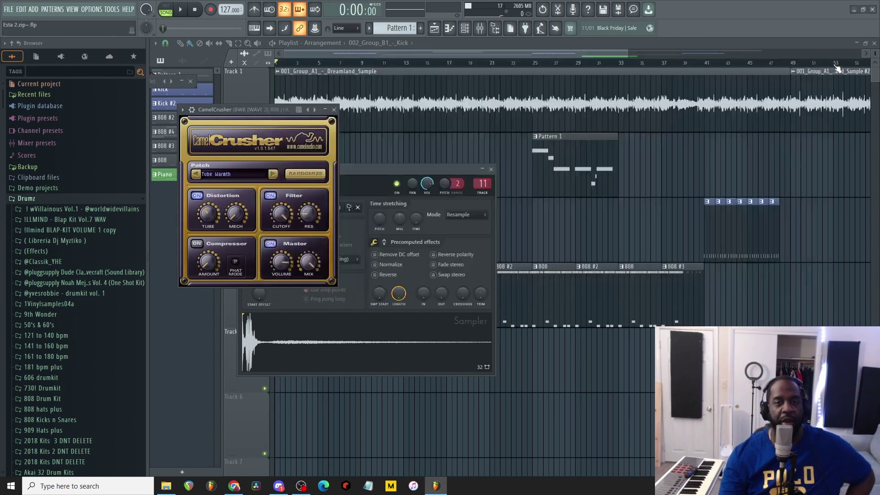
{"action": "left_click", "coordinate": [334, 109]}
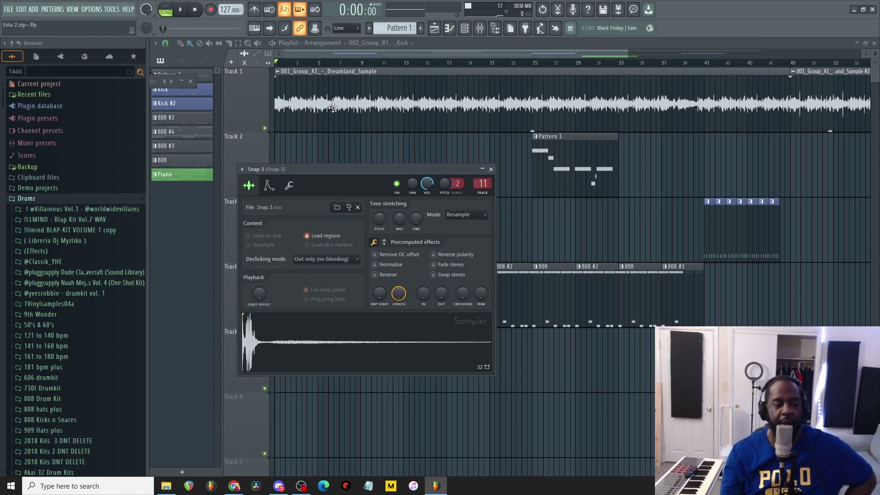
{"action": "left_click", "coordinate": [491, 170]}
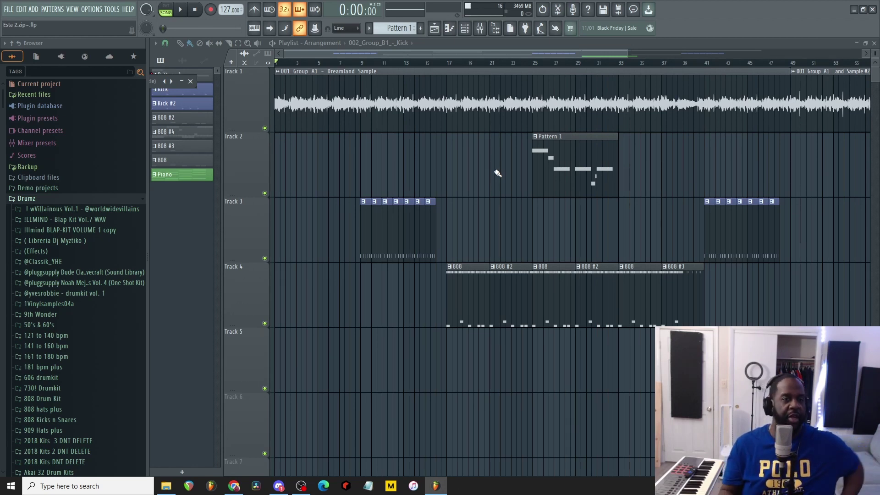
Zoom the playlist out horizontally so the arrangement is visible through bar 77.
{"action": "scroll", "coordinate": [497, 173], "scroll_direction": "down", "scroll_amount": 2}
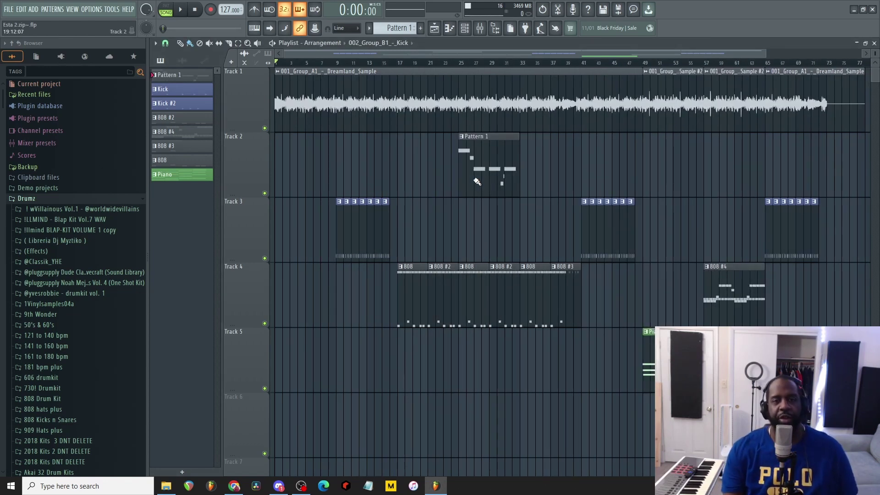
Solo Track 2 and open the Vital synth with its Analog Pad preset from the Pattern 1 clip.
{"action": "right_click", "coordinate": [264, 193]}
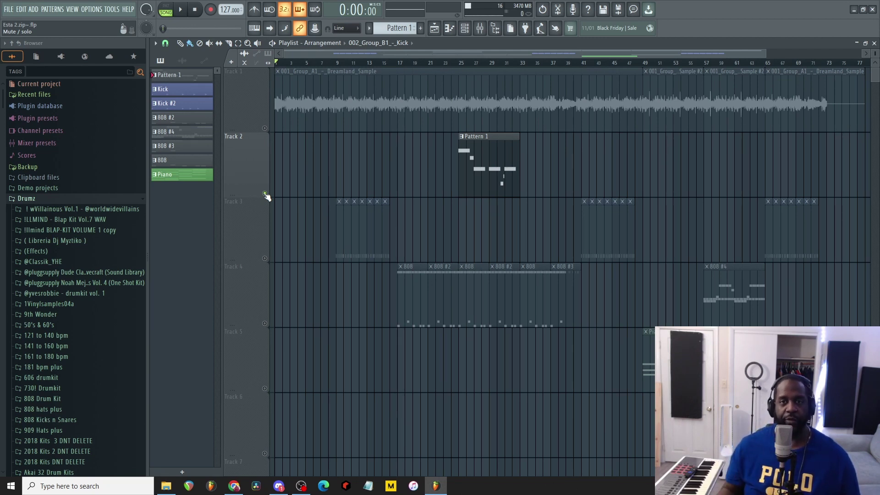
{"action": "left_click", "coordinate": [485, 151]}
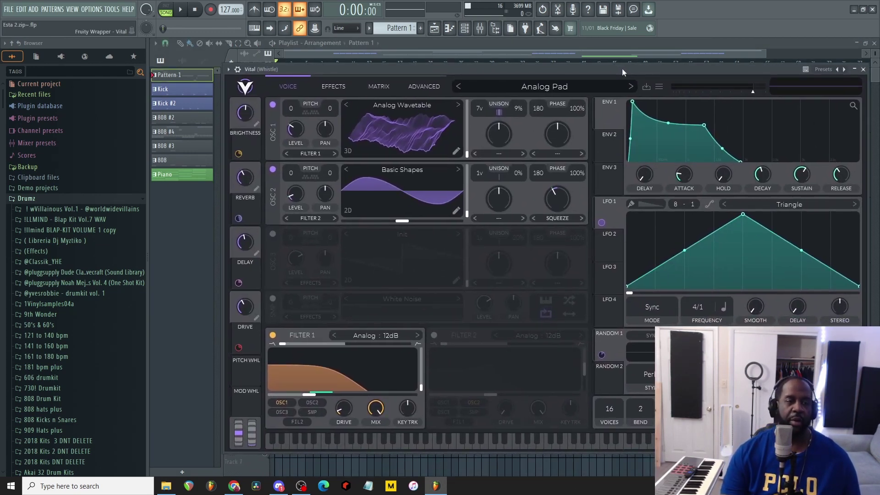
Close Vital and play the soloed whistle melody starting from bar 25.
{"action": "left_click", "coordinate": [863, 69]}
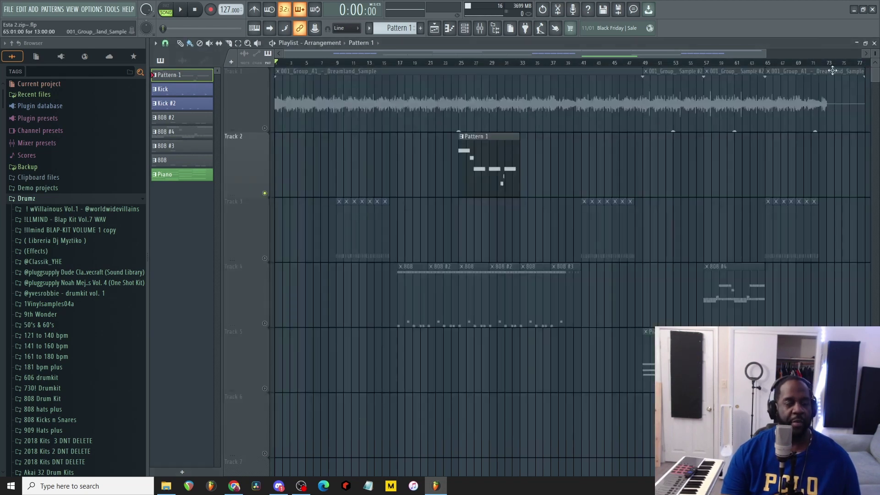
{"action": "left_click", "coordinate": [459, 66]}
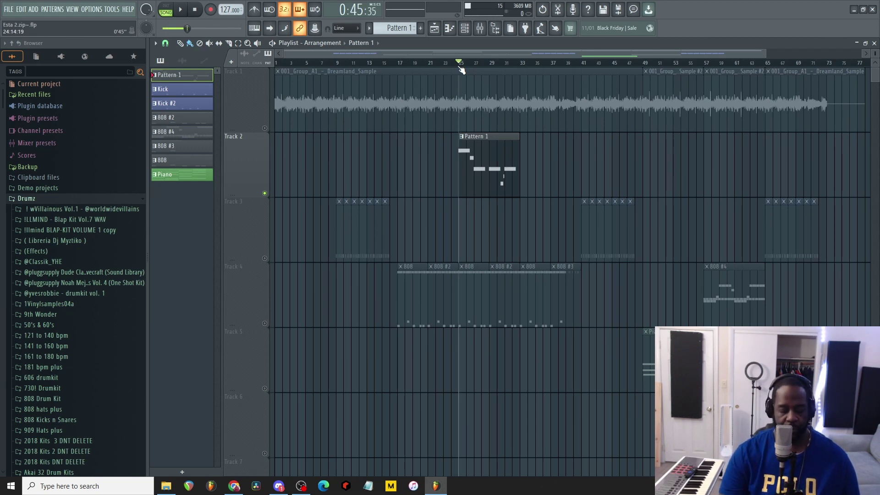
{"action": "key", "text": "space"}
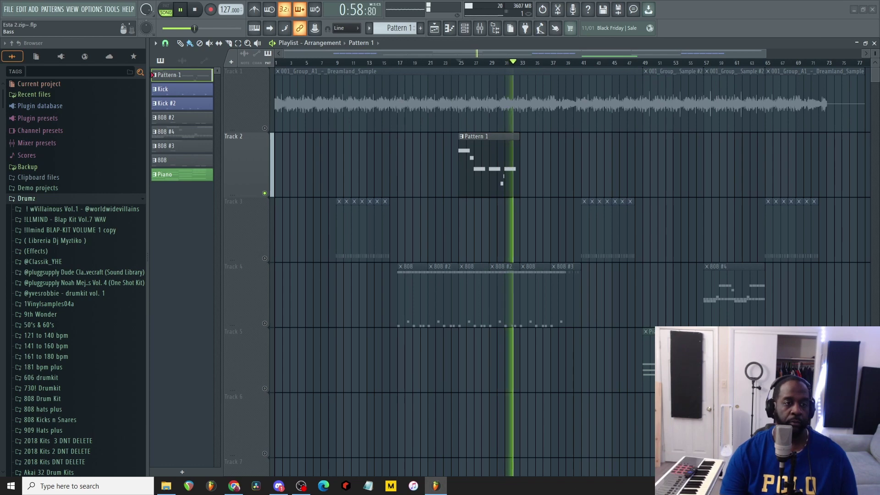
{"action": "key", "text": "space"}
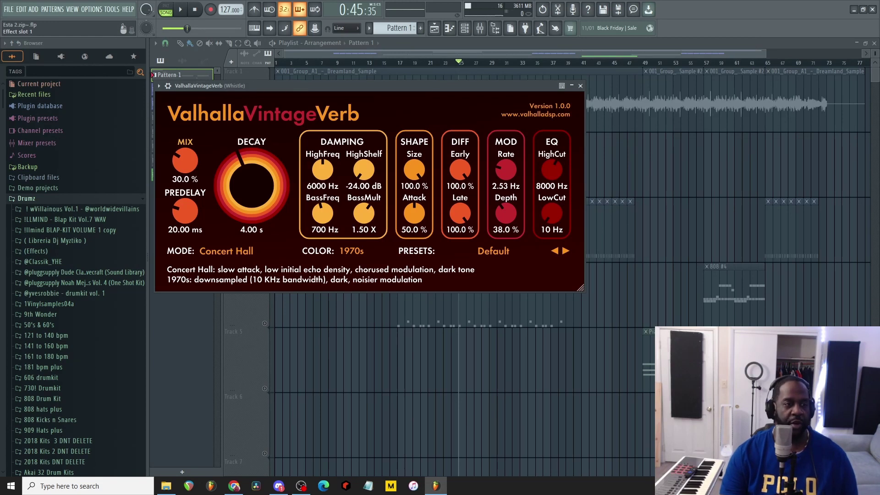
Close the reverb, unmute the Dreamland sample on Track 1 and play; then select the Kick pattern at bar 9.
{"action": "key", "text": "Escape"}
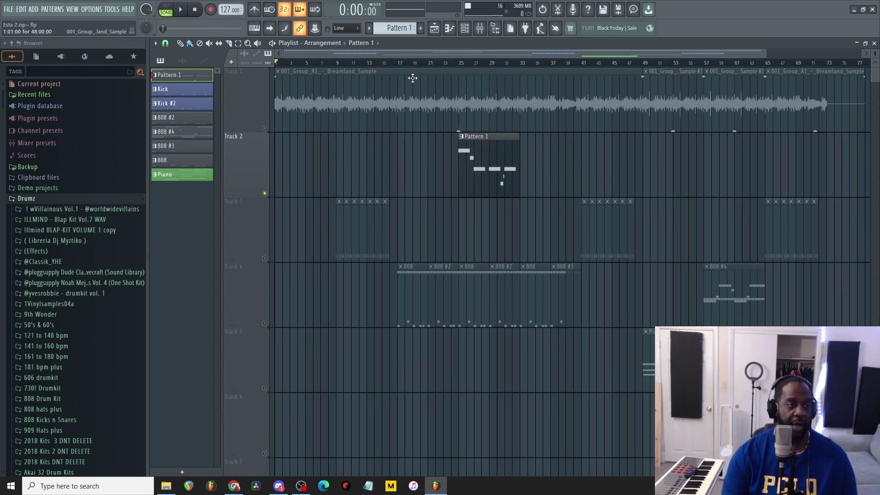
{"action": "left_click", "coordinate": [265, 128]}
{"action": "key", "text": "space"}
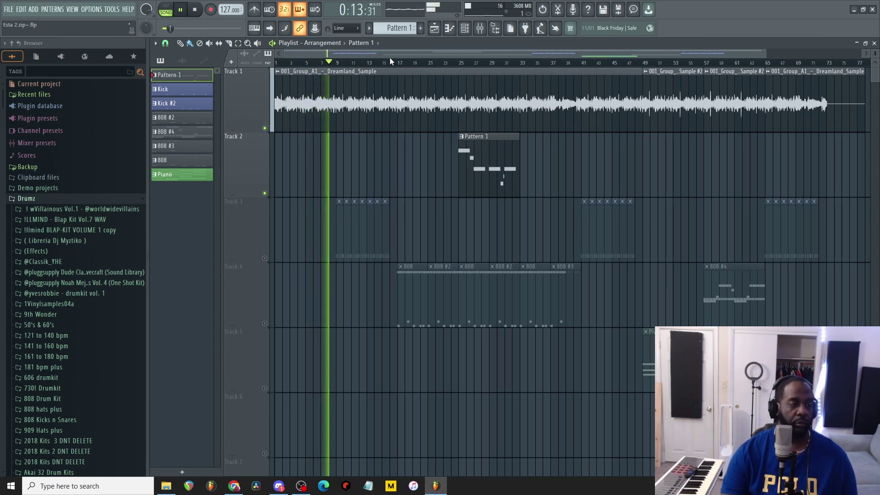
{"action": "key", "text": "space"}
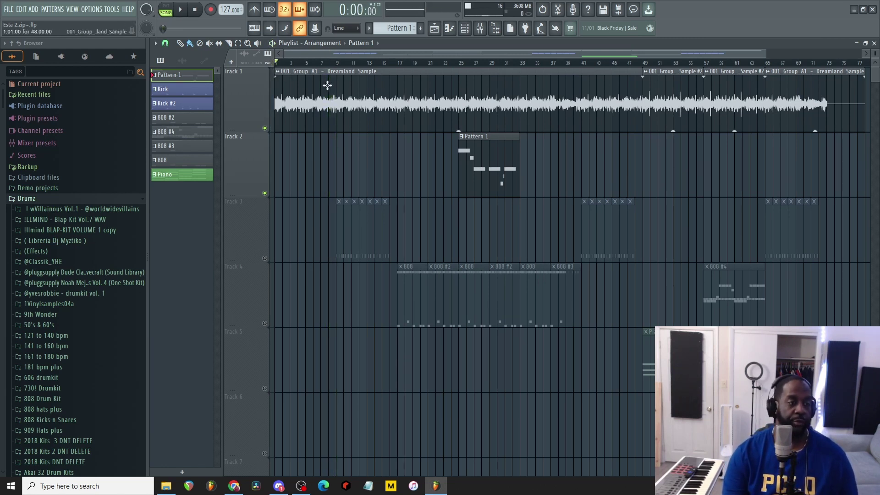
{"action": "left_click", "coordinate": [338, 64]}
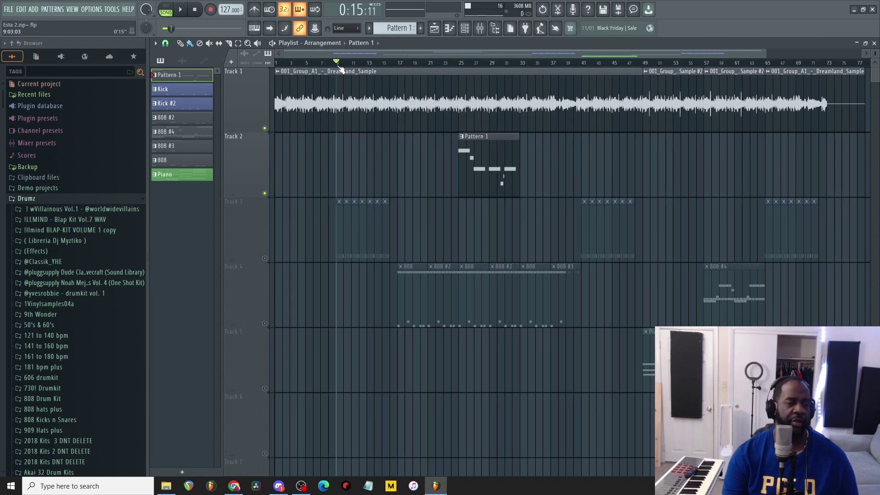
{"action": "left_click", "coordinate": [202, 89]}
Open the Kick pattern's Channel rack and play it with Cassette808_BD02 muted.
{"action": "key", "text": "F6"}
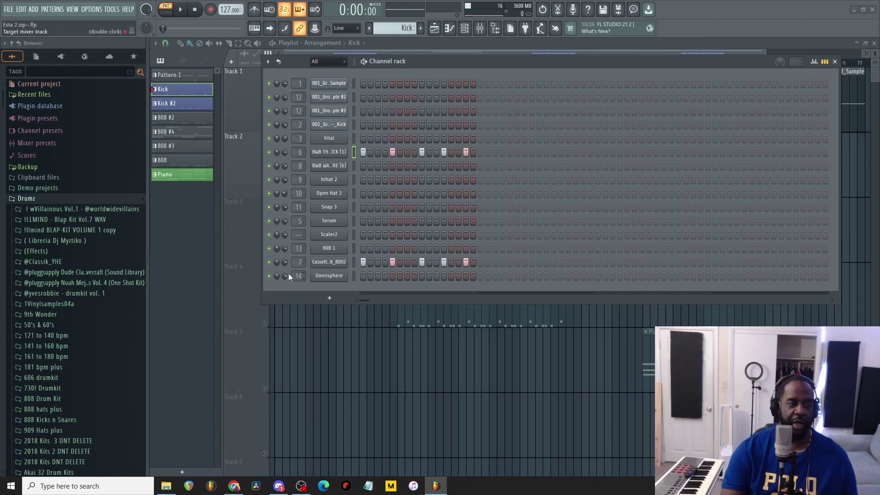
{"action": "left_click", "coordinate": [269, 262]}
{"action": "key", "text": "space"}
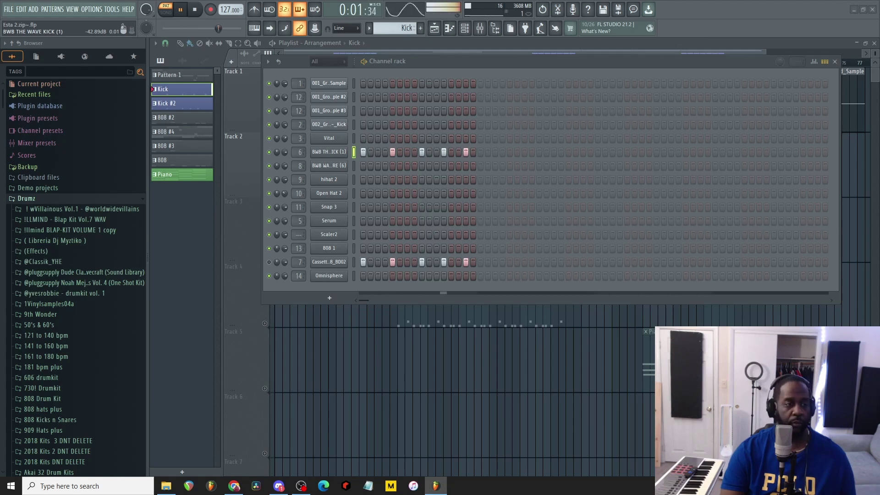
{"action": "key", "text": "space"}
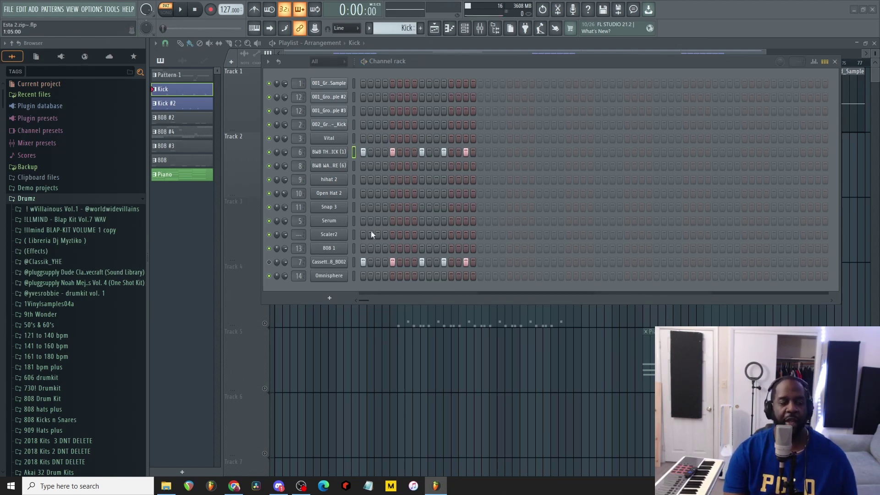
Solo the Cassette808_BD02 channel and play it alone.
{"action": "right_click", "coordinate": [269, 262]}
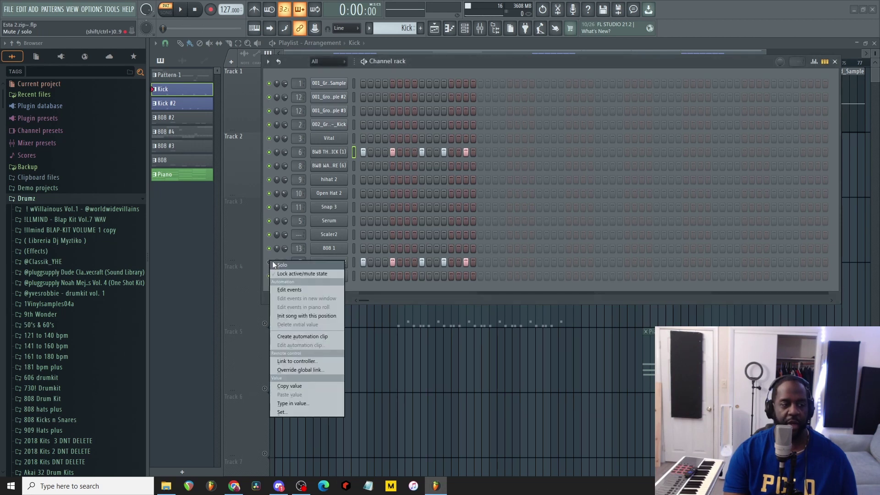
{"action": "left_click", "coordinate": [280, 265]}
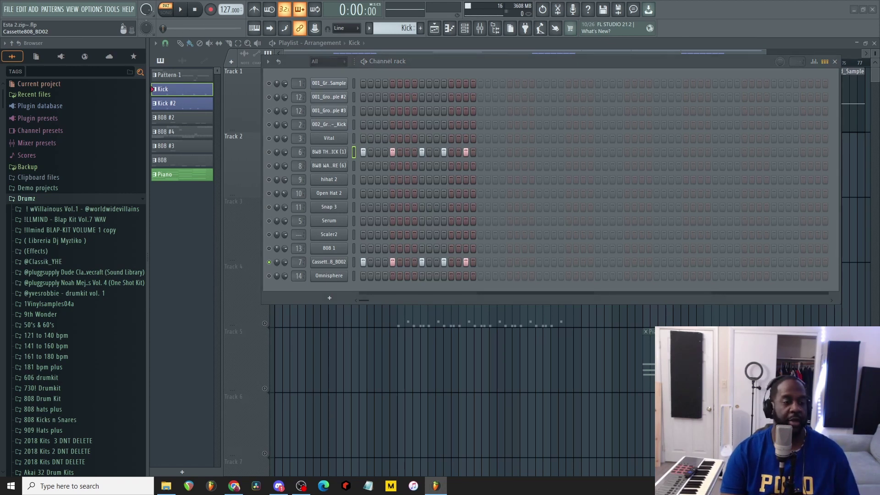
{"action": "key", "text": "space"}
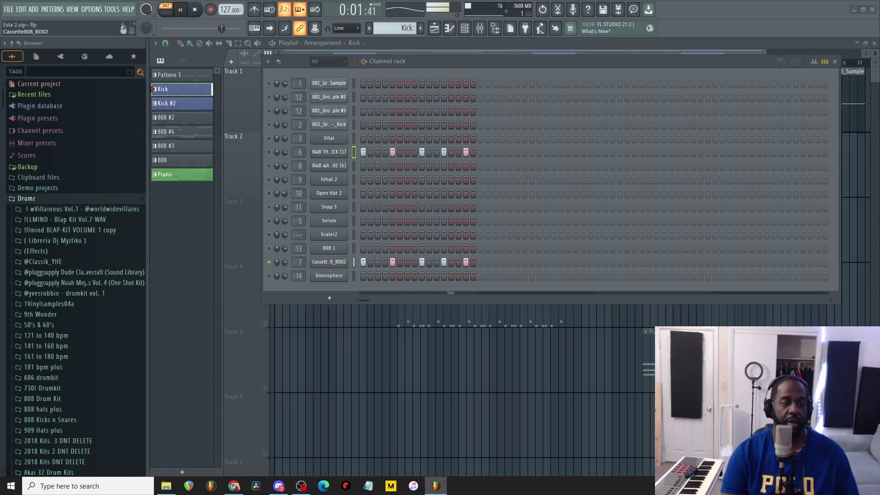
{"action": "key", "text": "space"}
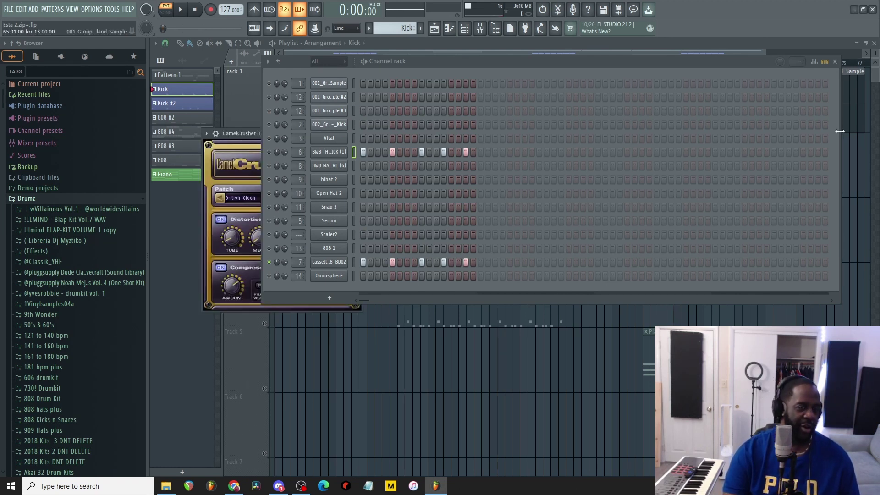
Reposition the Channel rack and replay the soloed Cassette808_BD02 kick.
{"action": "left_click_drag", "start_coordinate": [813, 73], "coordinate": [819, 79]}
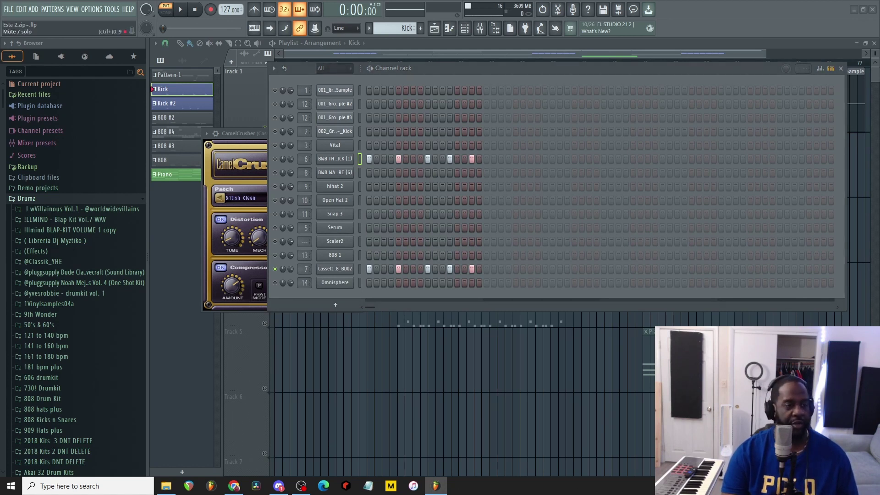
{"action": "key", "text": "space"}
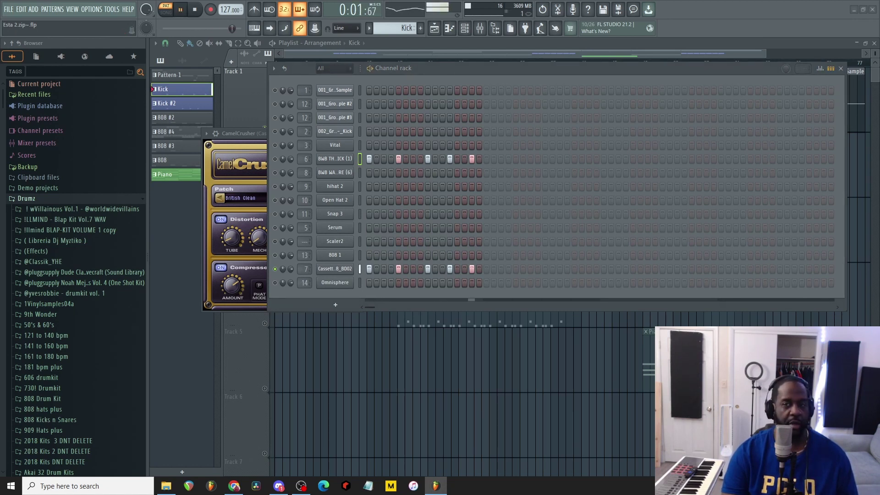
{"action": "key", "text": "space"}
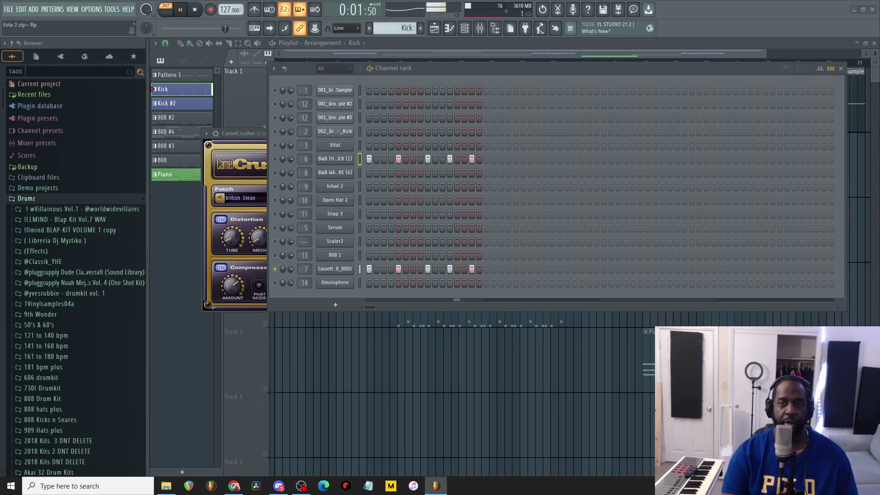
{"action": "key", "text": "space"}
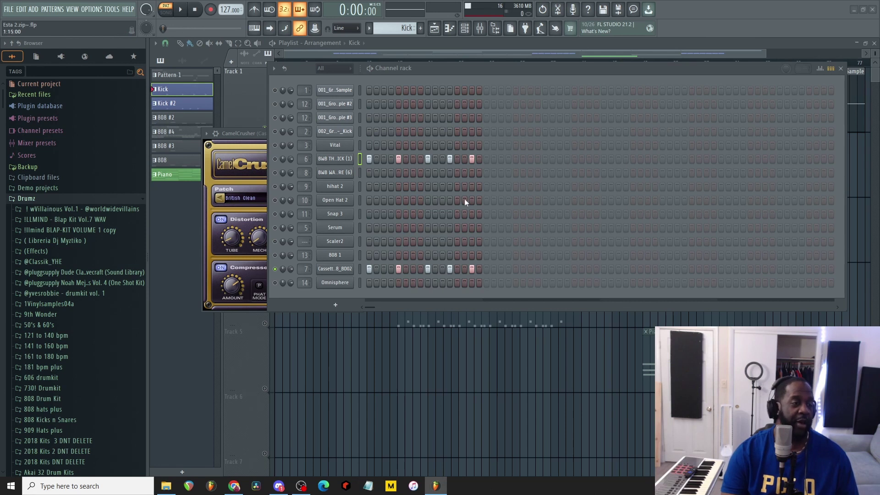
Clear the Cassette808_BD02 solo, play the full Kick pattern, and close the Channel rack.
{"action": "right_click", "coordinate": [275, 270]}
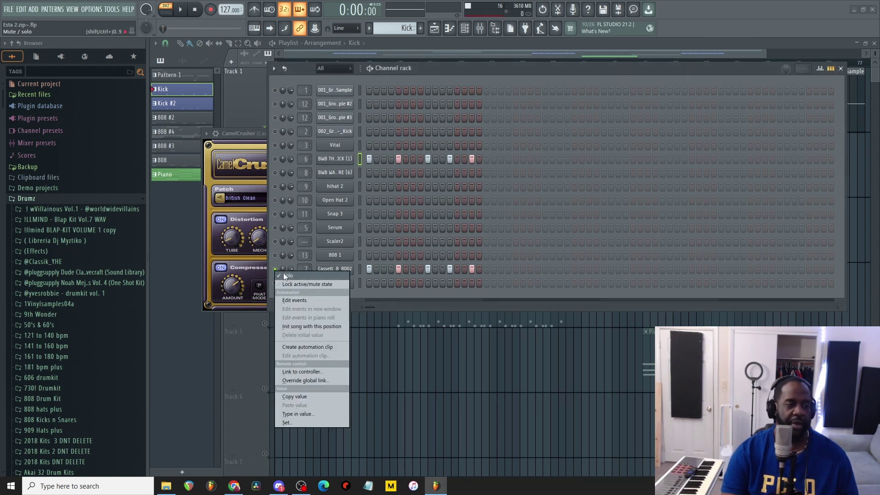
{"action": "left_click", "coordinate": [282, 274]}
{"action": "key", "text": "space"}
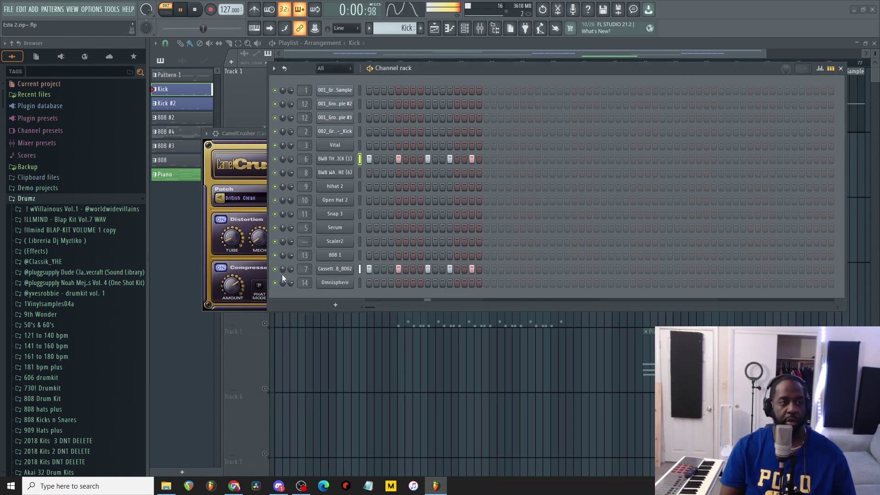
{"action": "key", "text": "space"}
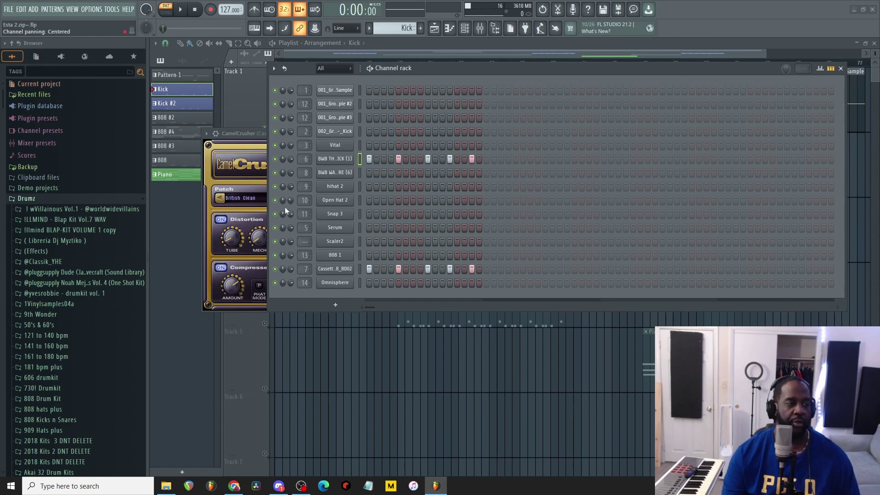
{"action": "left_click", "coordinate": [840, 68]}
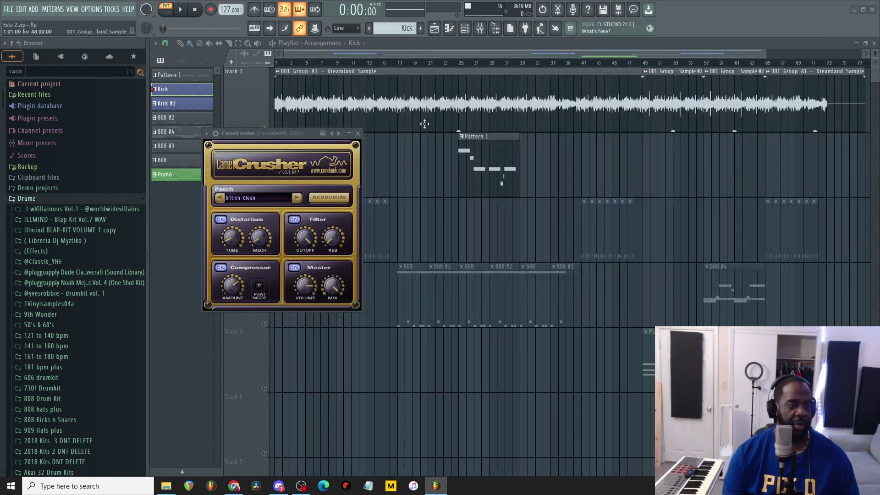
Close CamelCrusher, unmute Track 3, and play the song from bar 9.
{"action": "left_click", "coordinate": [357, 133]}
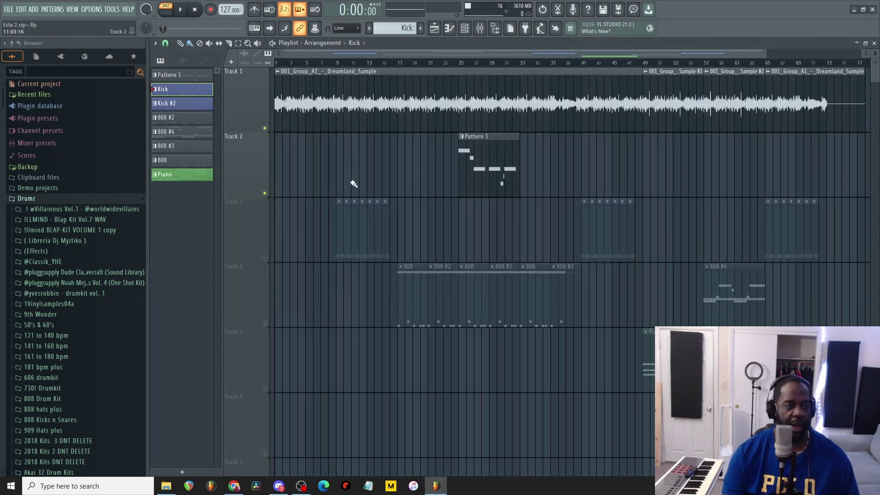
{"action": "left_click", "coordinate": [265, 259]}
{"action": "left_click", "coordinate": [338, 63]}
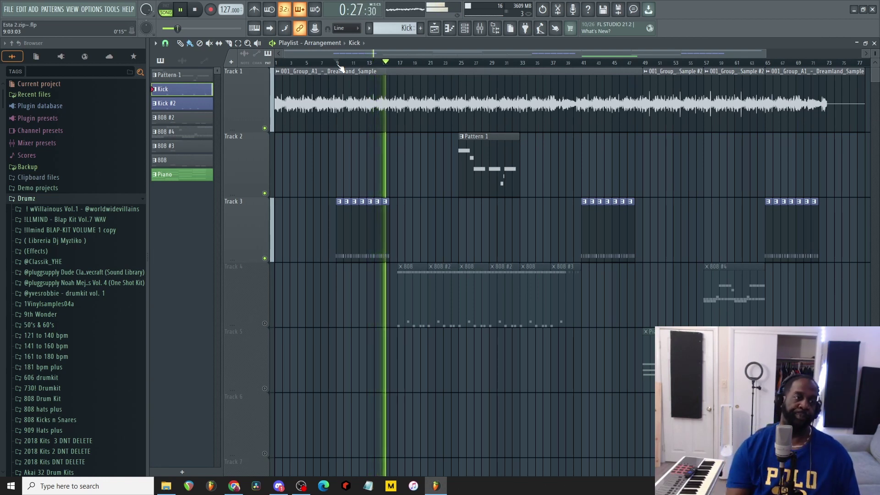
{"action": "key", "text": "space"}
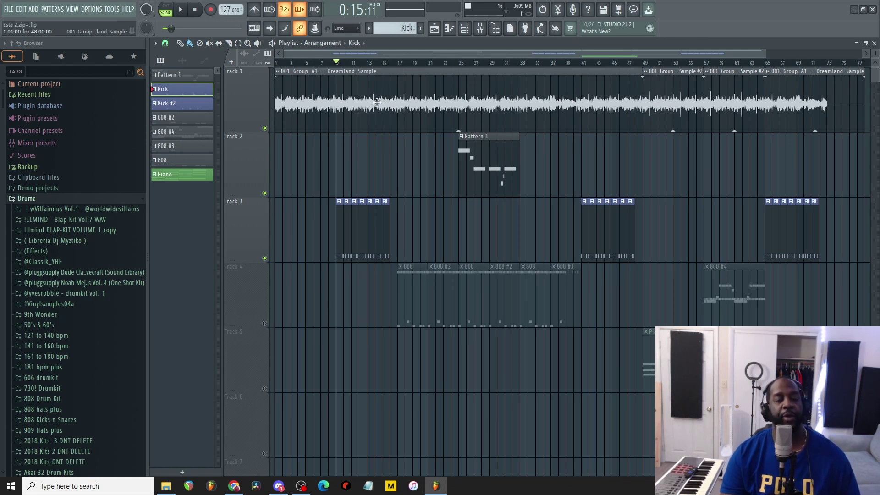
Move to bar 17, select the 808 pattern, and switch playback to pattern mode.
{"action": "left_click", "coordinate": [400, 65]}
{"action": "left_click", "coordinate": [176, 161]}
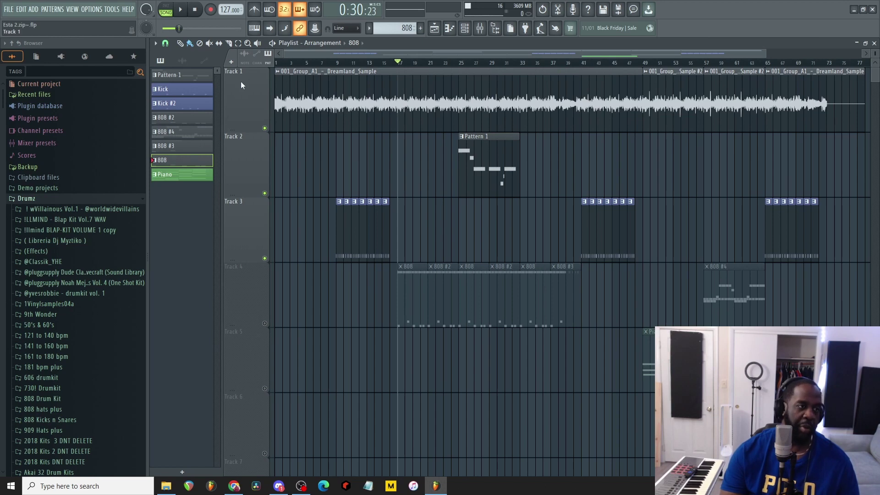
{"action": "left_click", "coordinate": [166, 9]}
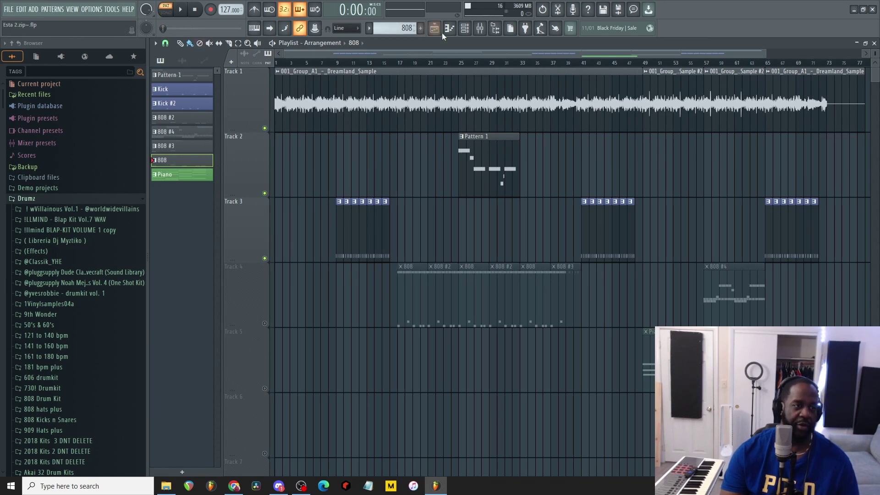
{"action": "left_click", "coordinate": [464, 29]}
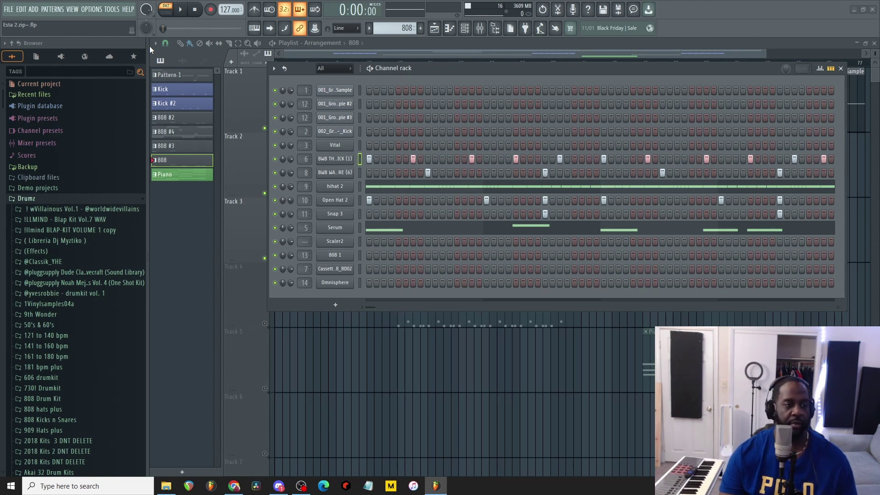
Play the 808 pattern, then solo channel 8 and then hihat 2, and play hihat 2 alone.
{"action": "key", "text": "space"}
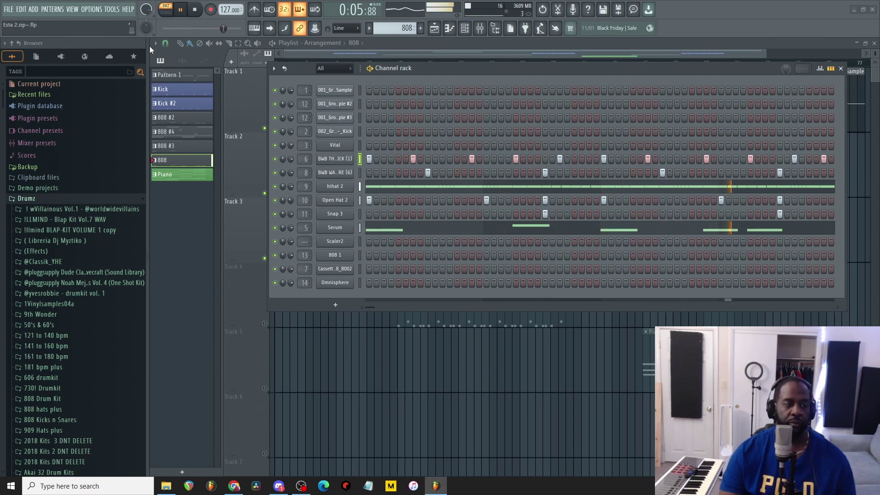
{"action": "key", "text": "space"}
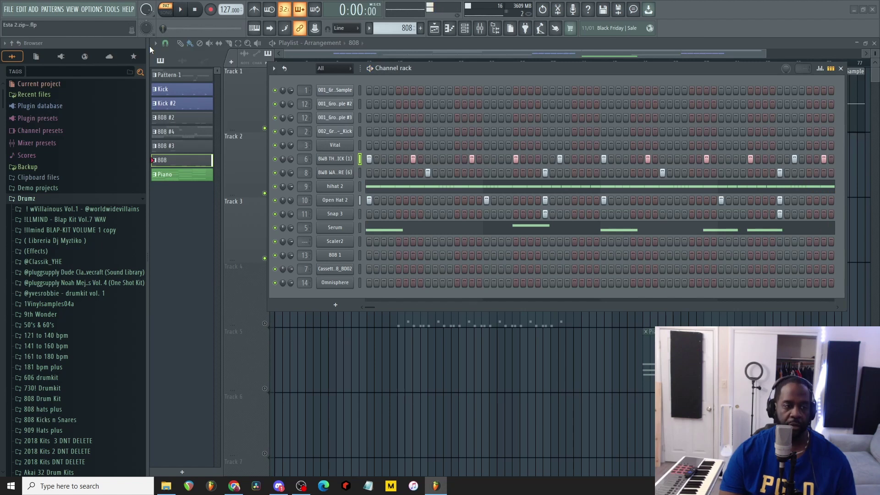
{"action": "right_click", "coordinate": [276, 174]}
{"action": "left_click", "coordinate": [278, 178]}
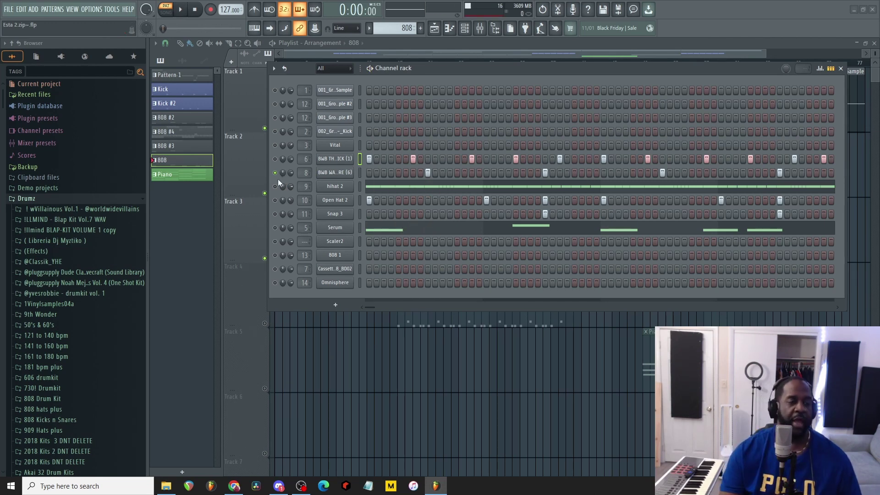
{"action": "right_click", "coordinate": [280, 188]}
{"action": "left_click", "coordinate": [358, 188]}
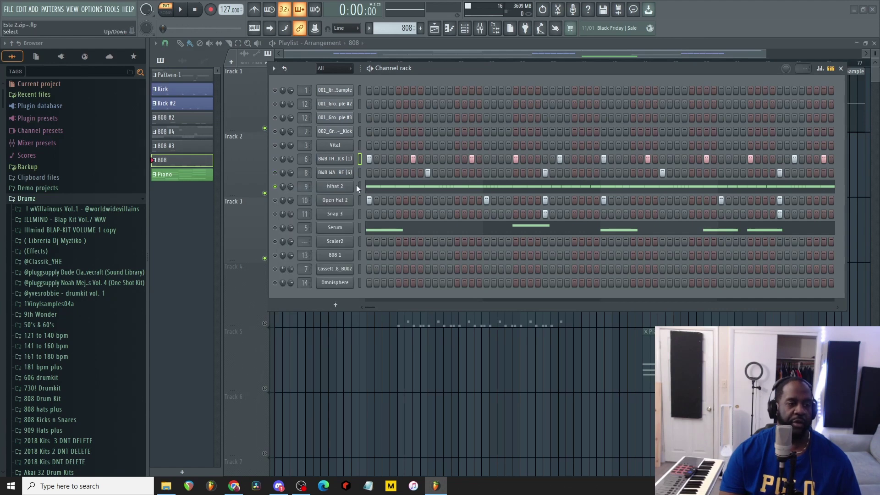
{"action": "key", "text": "space"}
Open hihat 2 in the piano roll and move the Channel rack down to uncover the notes.
{"action": "right_click", "coordinate": [352, 188]}
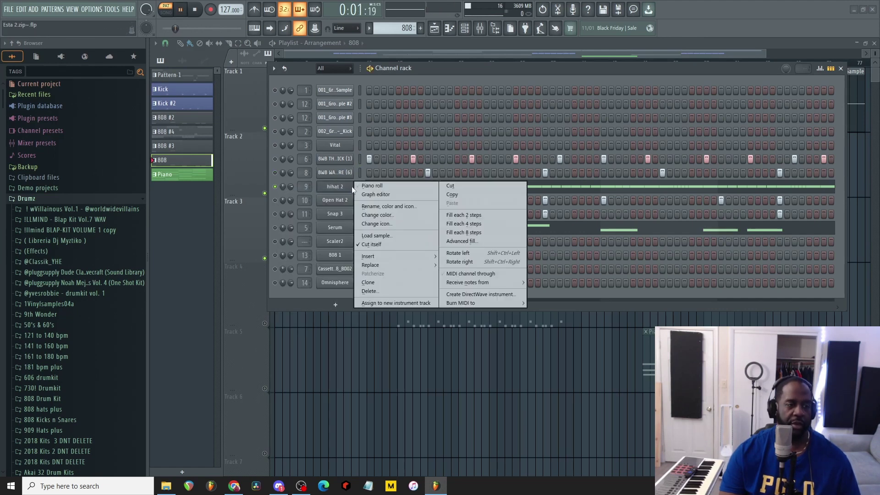
{"action": "left_click", "coordinate": [362, 186]}
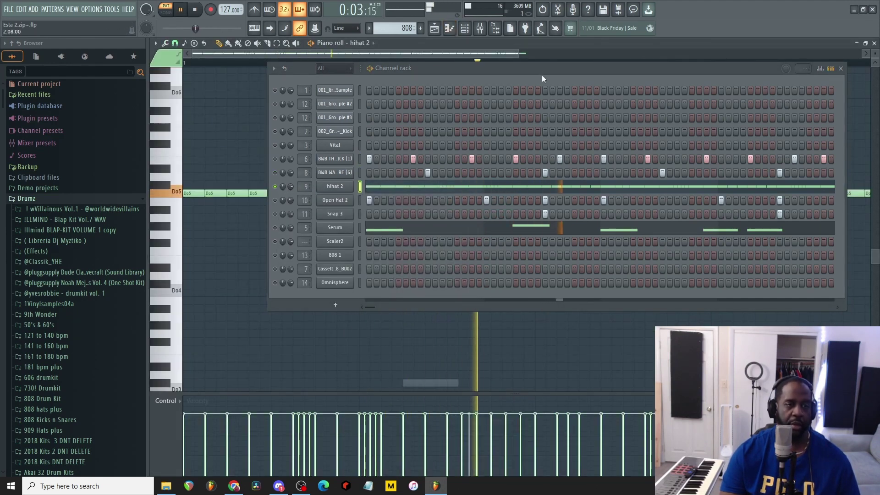
{"action": "left_click_drag", "start_coordinate": [542, 76], "coordinate": [483, 252]}
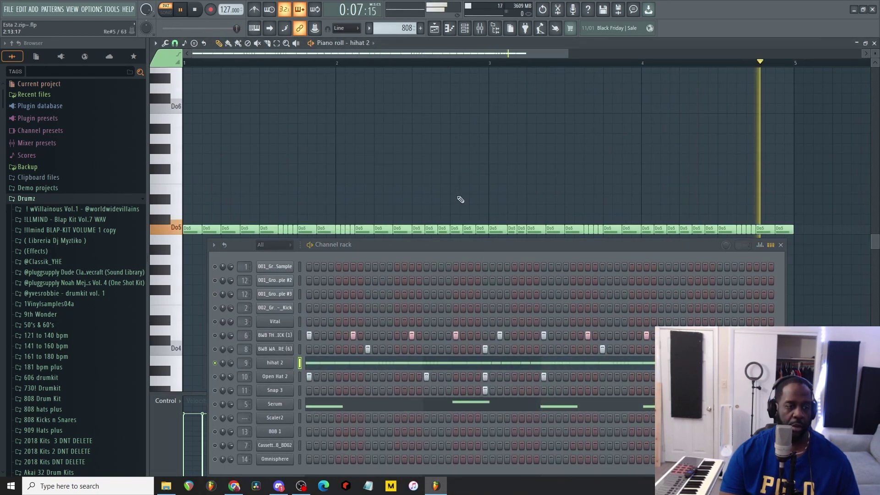
{"action": "key", "text": "space"}
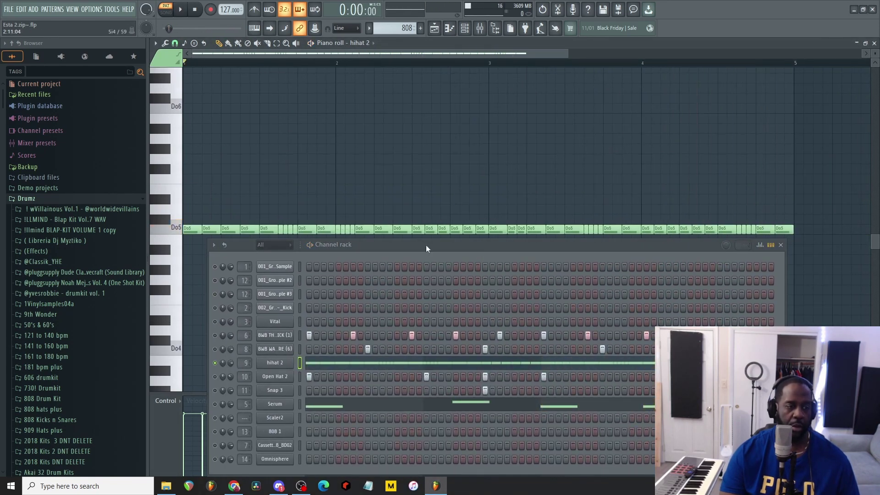
Mute hihat 2 and play, then solo Snap 3 and release the solo so all channels play.
{"action": "left_click", "coordinate": [215, 363]}
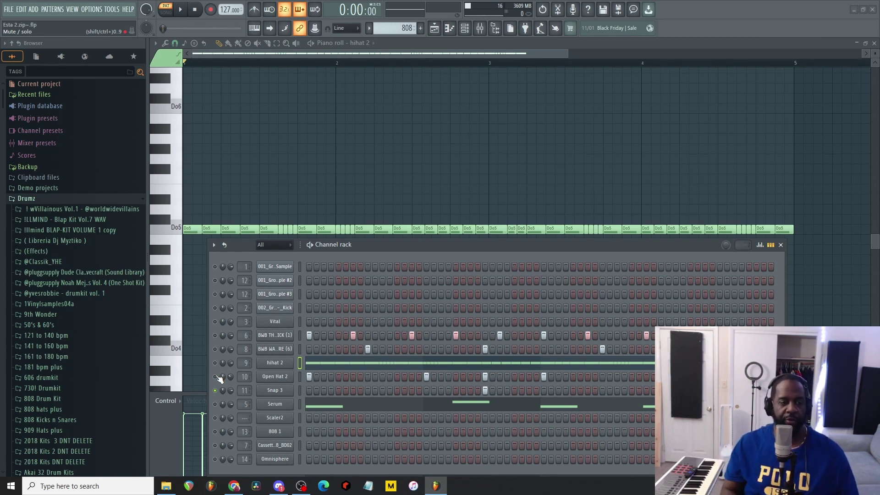
{"action": "key", "text": "space"}
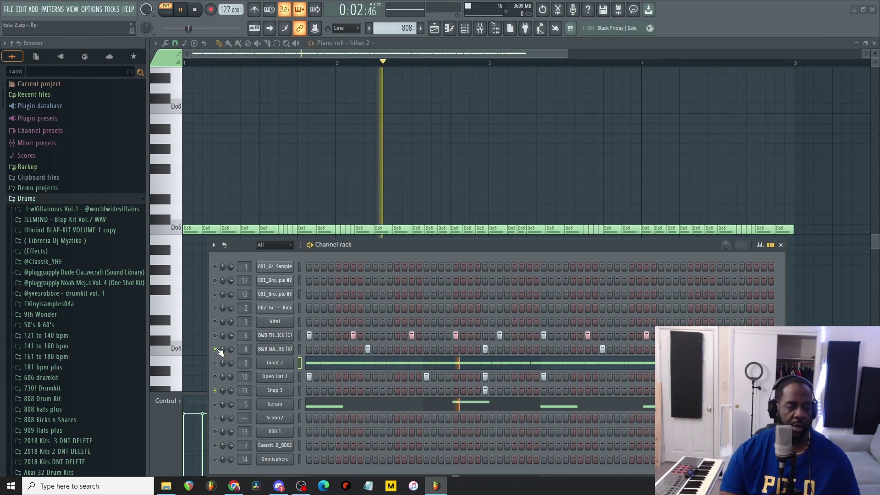
{"action": "key", "text": "space"}
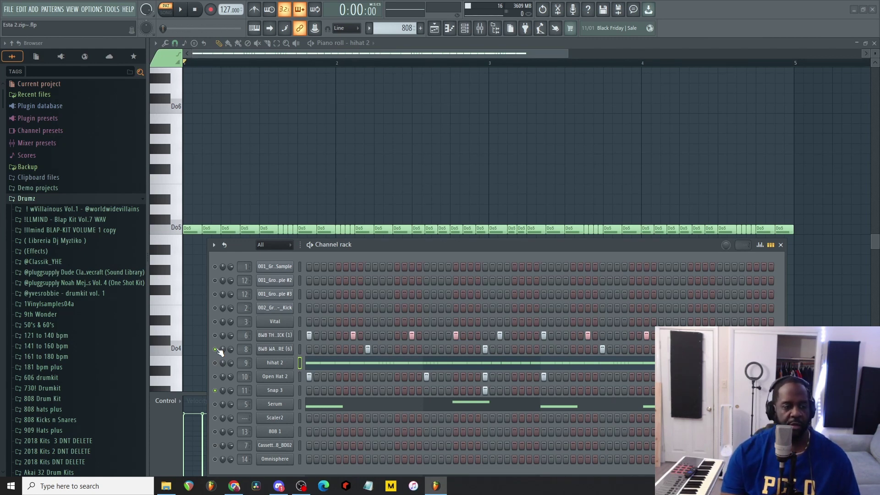
{"action": "right_click", "coordinate": [215, 391]}
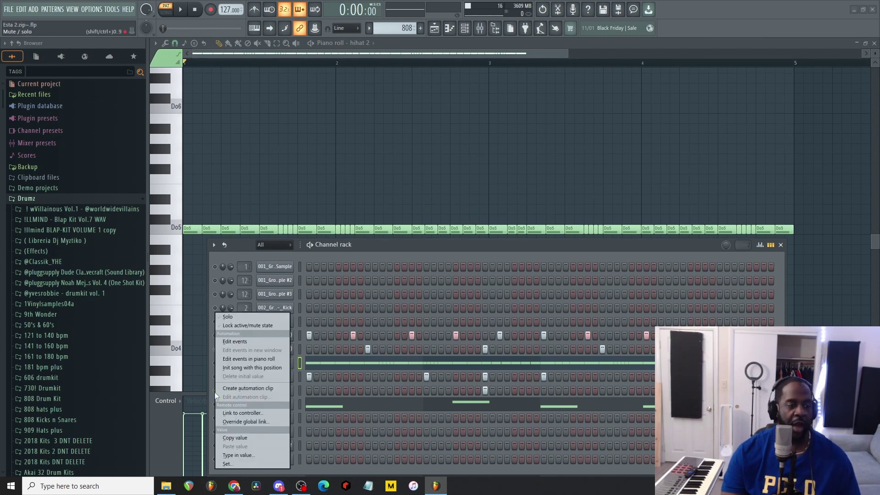
{"action": "left_click", "coordinate": [234, 318]}
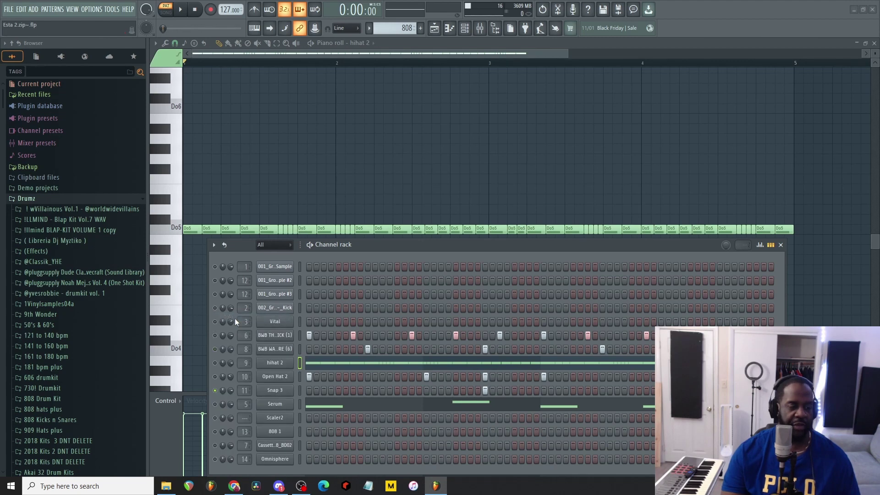
{"action": "right_click", "coordinate": [216, 392]}
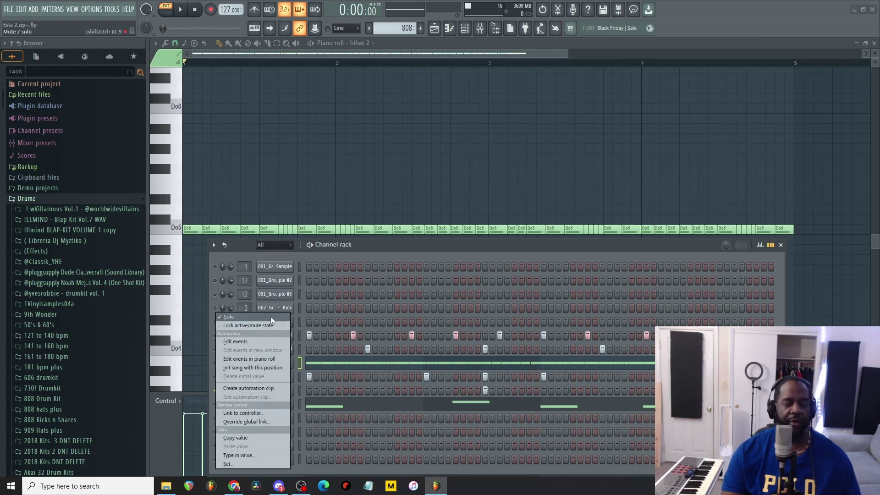
{"action": "left_click", "coordinate": [270, 316]}
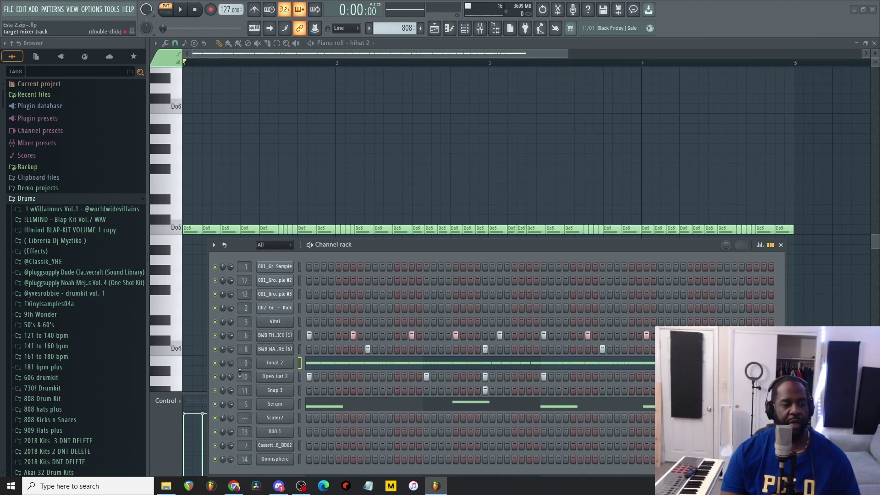
Solo the Serum bass channel from its channel menu.
{"action": "left_click", "coordinate": [277, 407]}
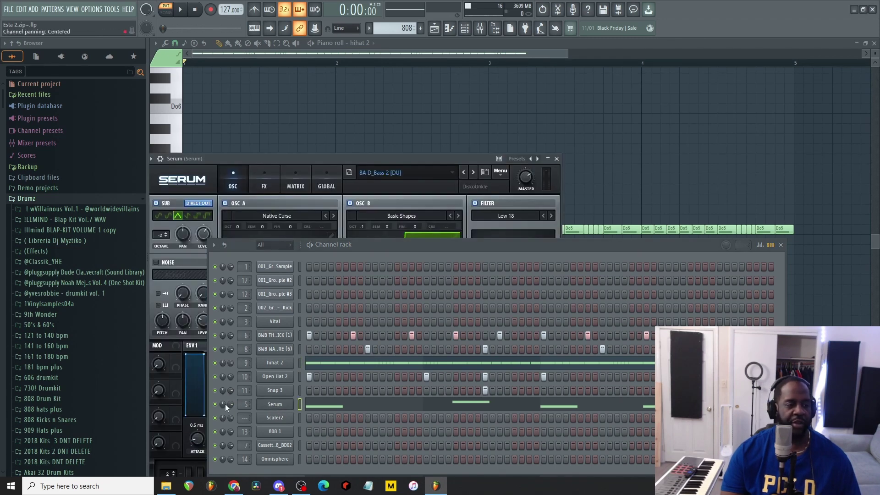
{"action": "right_click", "coordinate": [216, 404]}
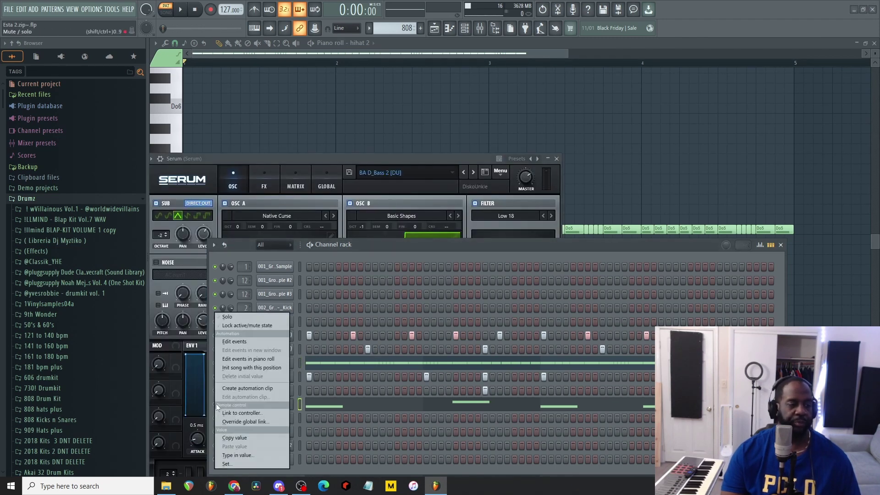
{"action": "left_click", "coordinate": [227, 317]}
{"action": "left_click", "coordinate": [781, 245]}
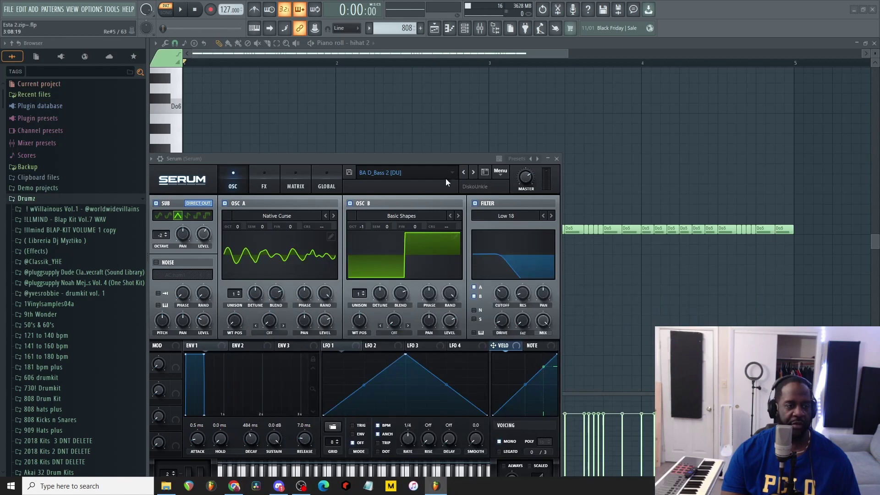
Enable the SUB oscillator in Serum's BA D_Bass 2 [DU] patch, then close Serum.
{"action": "left_click_drag", "start_coordinate": [403, 158], "coordinate": [520, 86]}
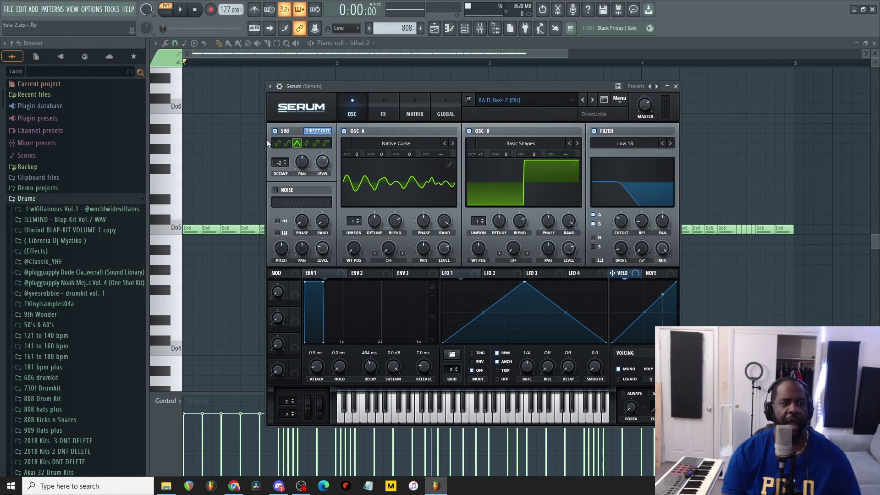
{"action": "left_click", "coordinate": [275, 132]}
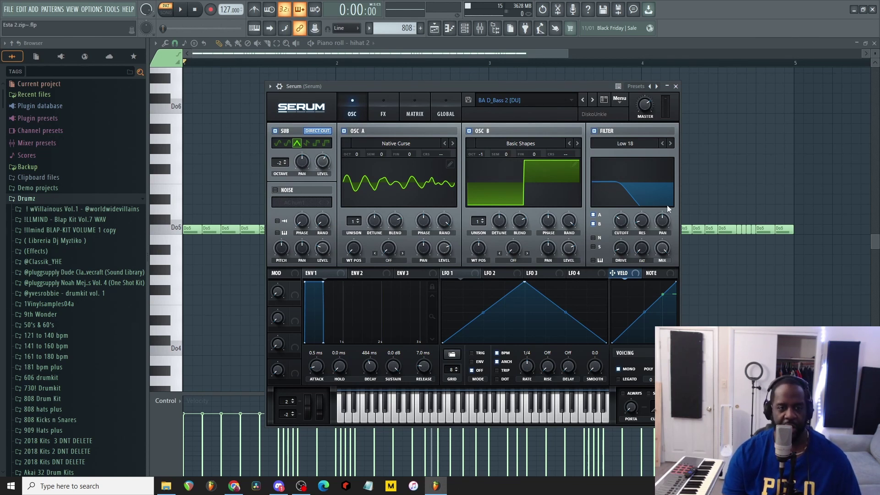
{"action": "mouse_move", "coordinate": [619, 219]}
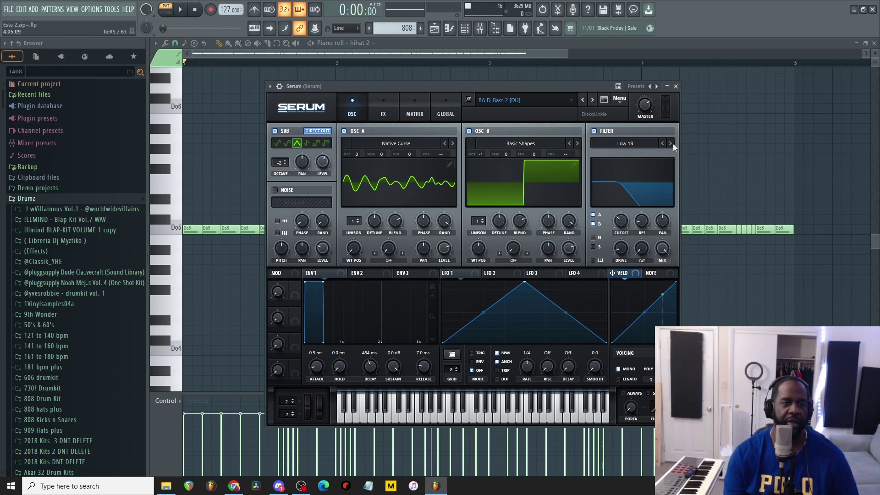
{"action": "left_click", "coordinate": [675, 86]}
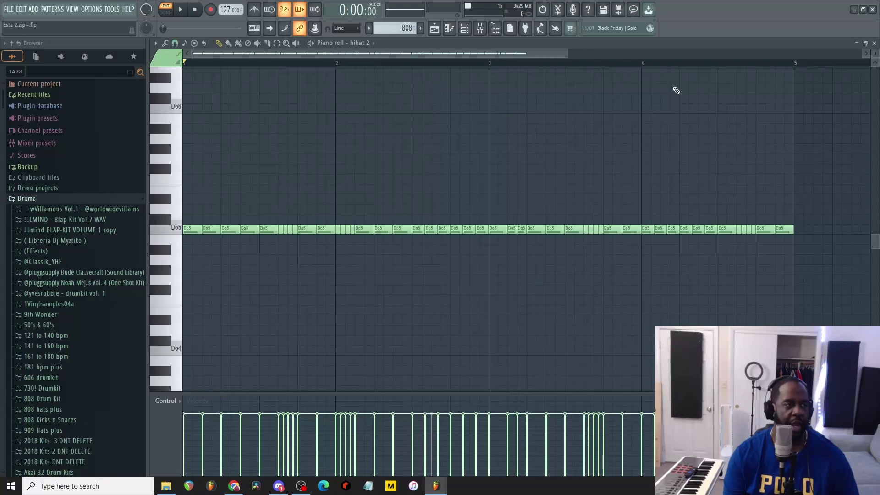
Switch to the playlist arrangement and play it briefly.
{"action": "left_click", "coordinate": [464, 28]}
{"action": "left_click", "coordinate": [434, 28]}
{"action": "key", "text": "space"}
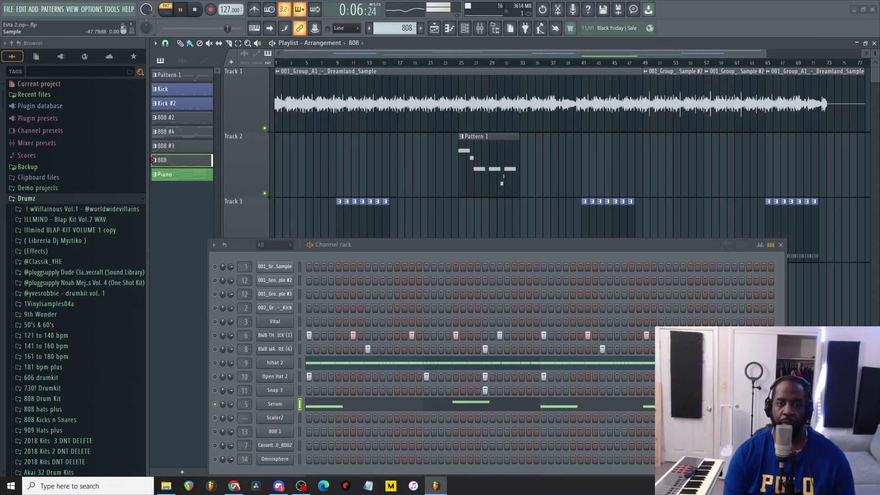
{"action": "key", "text": "space"}
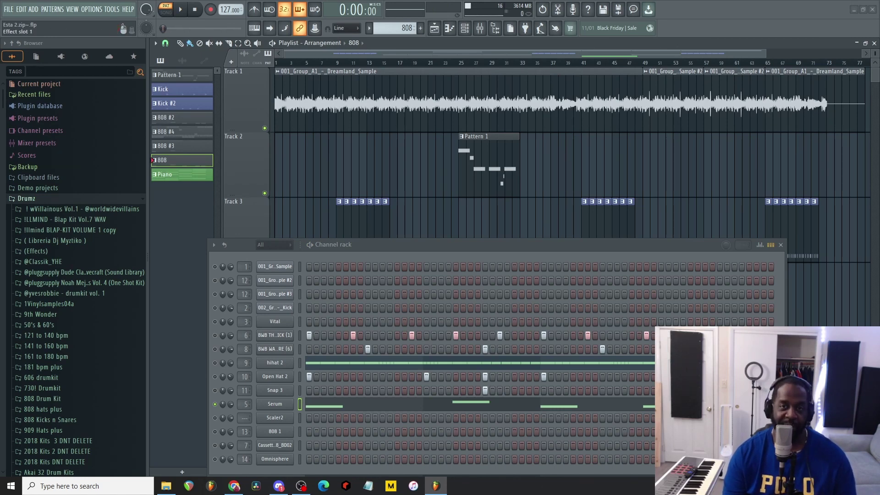
Review the Serum channel's CamelCrusher, Devil-Loc and RBass effects, close them, and restart playback.
{"action": "left_click", "coordinate": [806, 348]}
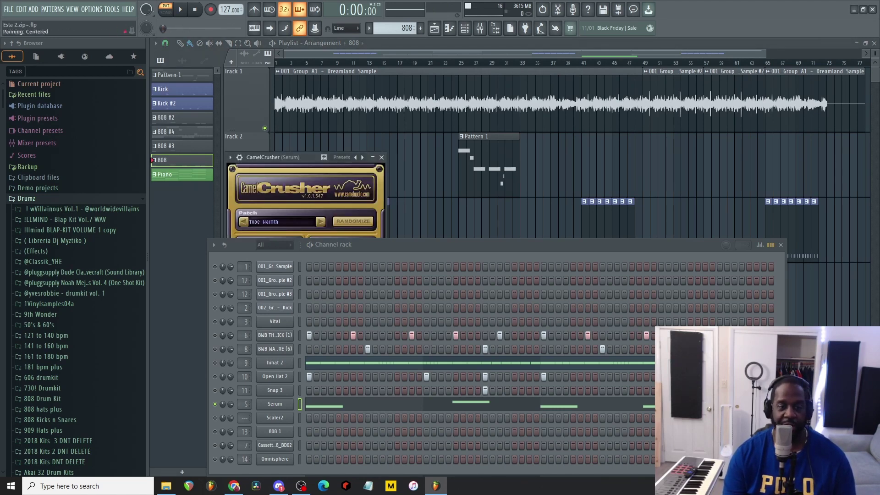
{"action": "left_click", "coordinate": [780, 244]}
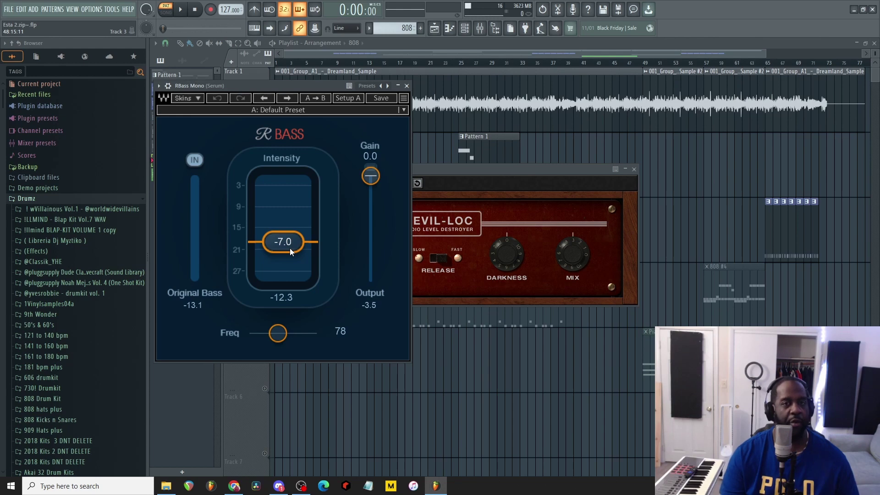
{"action": "left_click", "coordinate": [407, 86]}
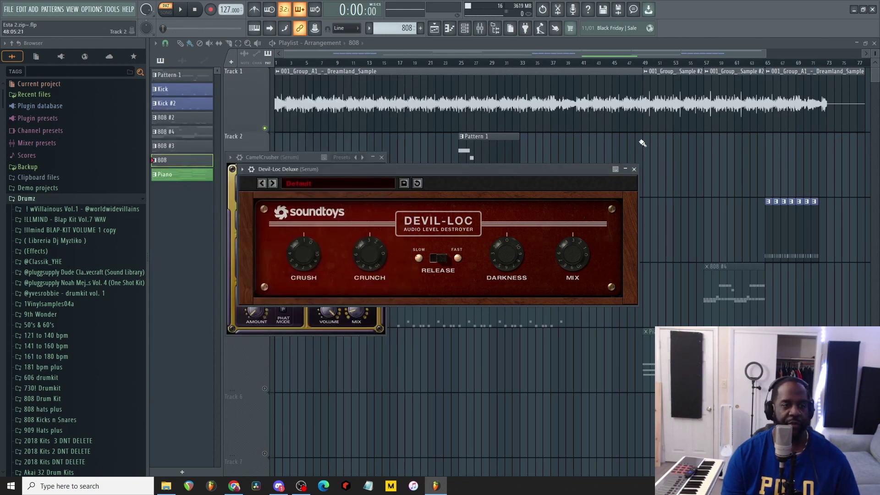
{"action": "left_click", "coordinate": [634, 169]}
{"action": "left_click", "coordinate": [381, 157]}
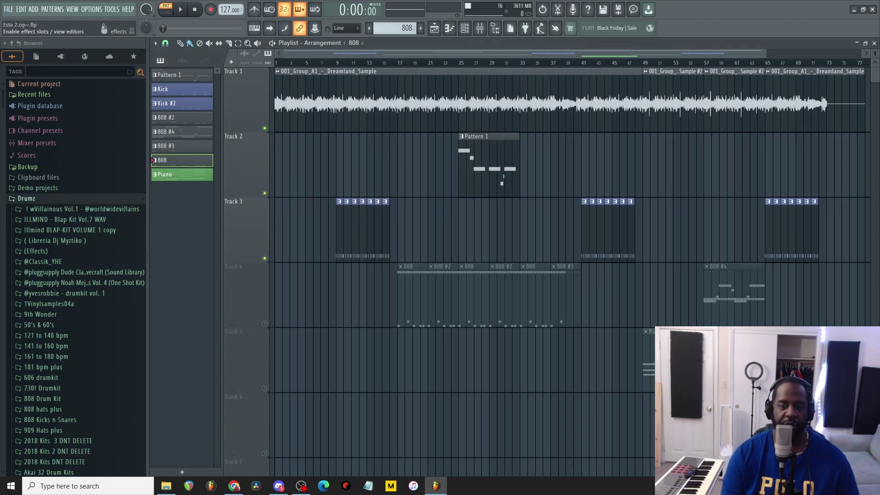
{"action": "key", "text": "space"}
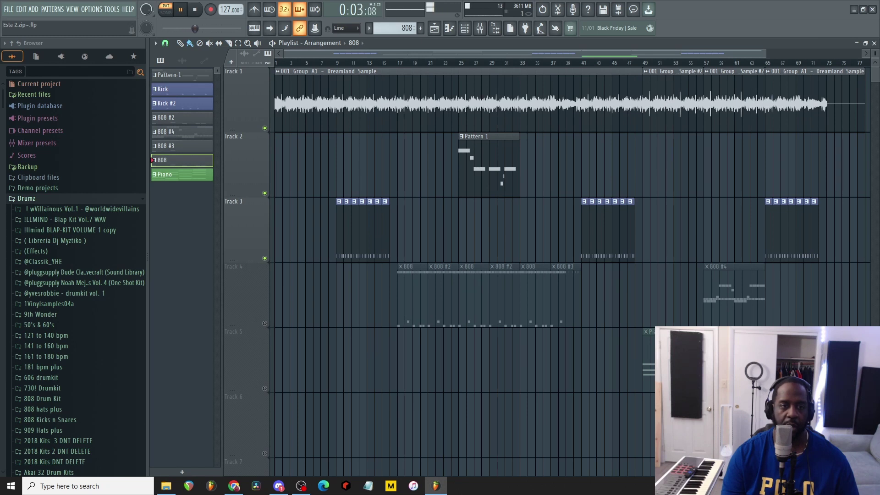
Stop playback, set the song position to bar 17, and play the arrangement from there.
{"action": "key", "text": "space"}
{"action": "key", "text": "space"}
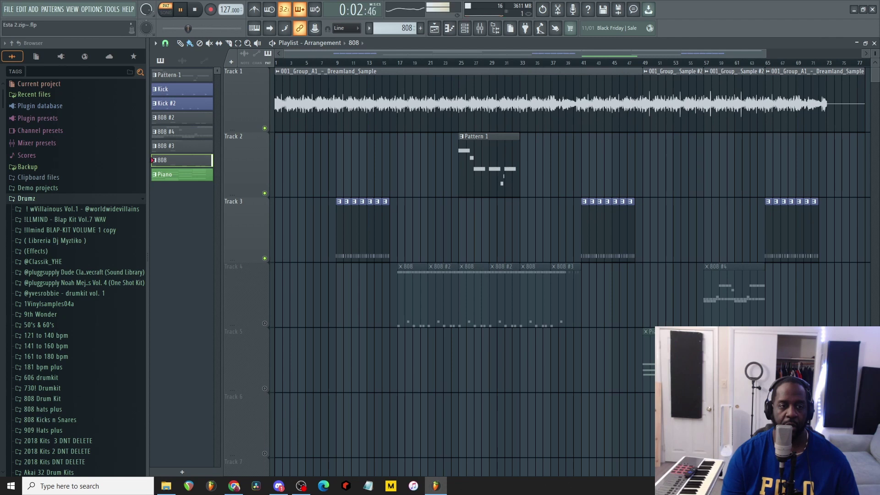
{"action": "key", "text": "space"}
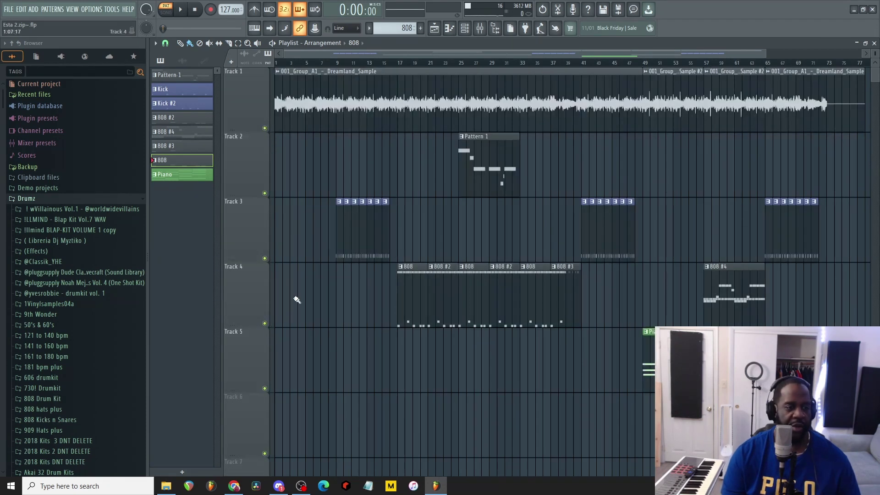
{"action": "left_click", "coordinate": [398, 62]}
{"action": "key", "text": "space"}
{"action": "key", "text": "F6"}
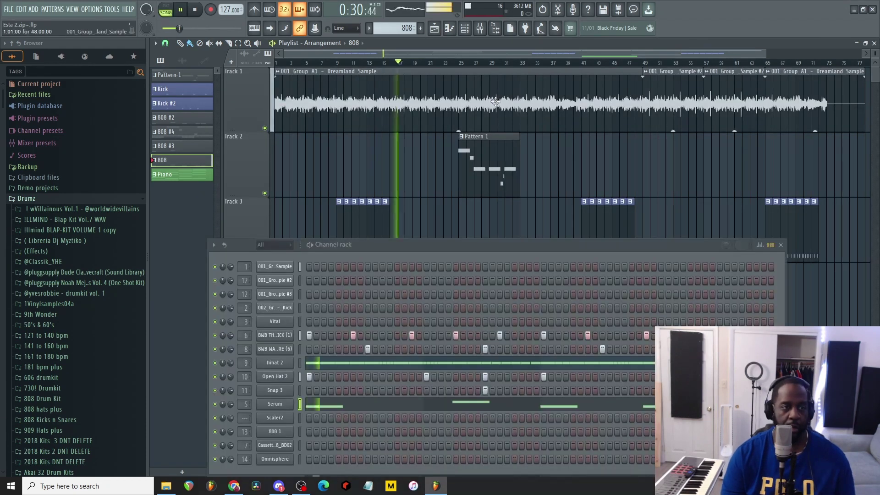
{"action": "left_click", "coordinate": [780, 244]}
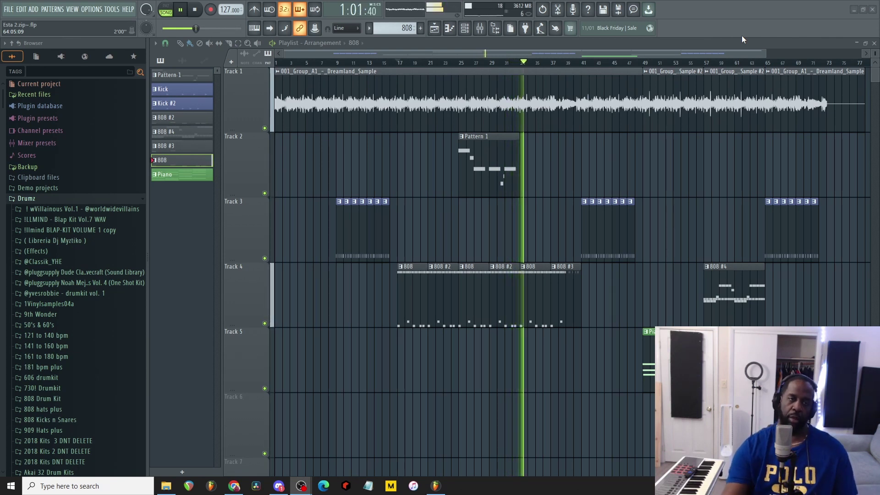
{"action": "key", "text": "space"}
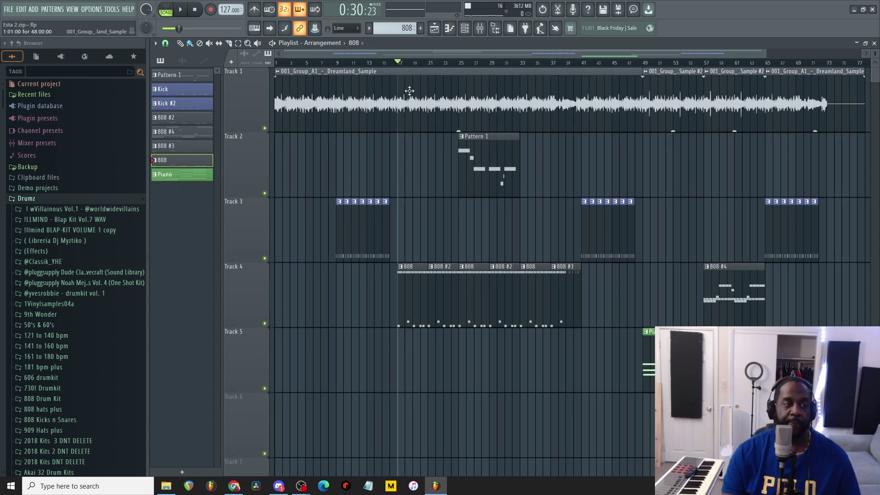
Solo Track 1 with the Dreamland sample and move the song position to bar 49.
{"action": "right_click", "coordinate": [264, 129]}
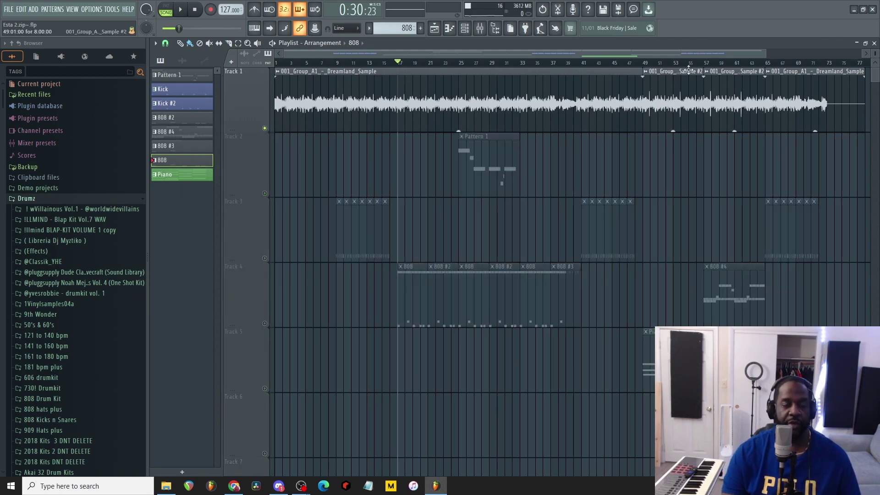
{"action": "left_click", "coordinate": [642, 64]}
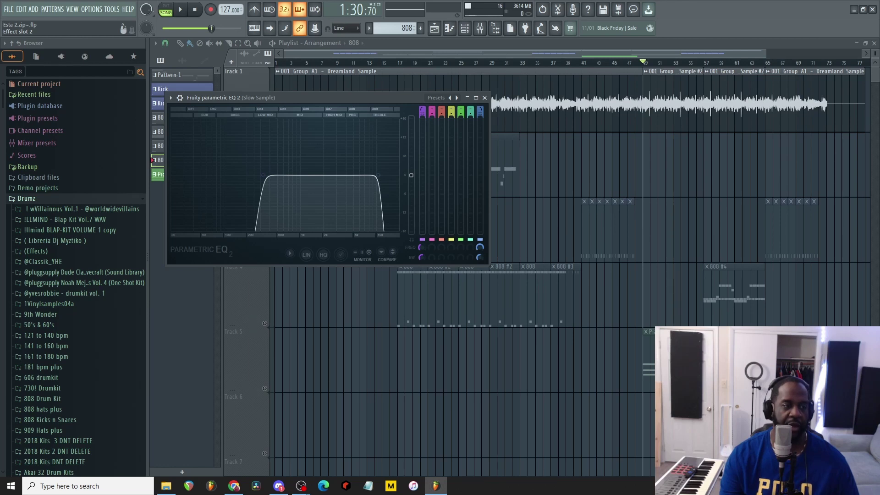
Play the soloed sample from bar 49 through its band-pass EQ, stop, and close the EQ.
{"action": "key", "text": "space"}
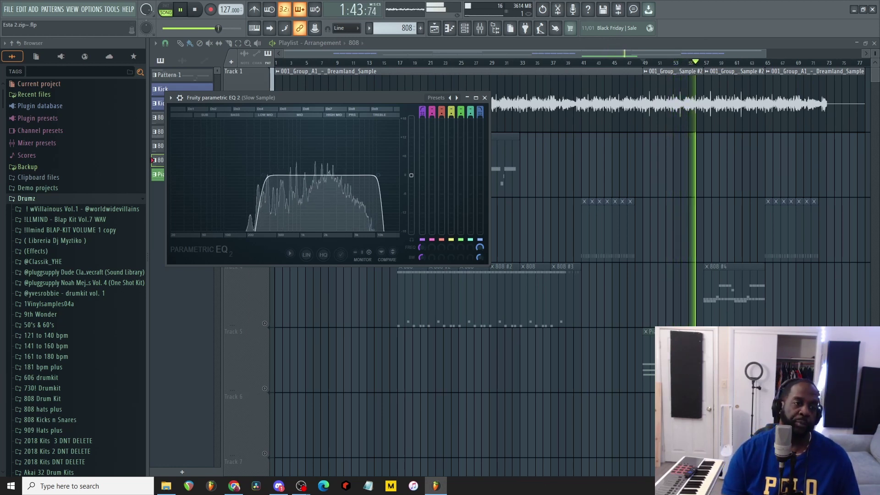
{"action": "key", "text": "space"}
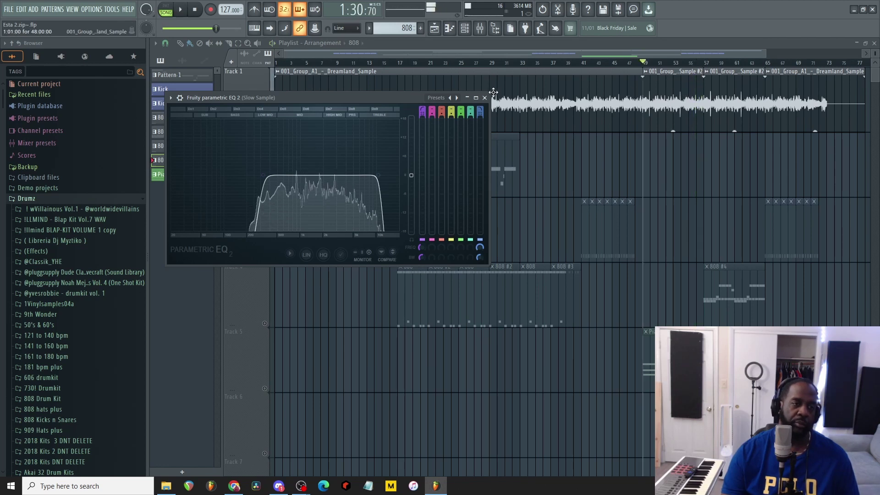
{"action": "left_click", "coordinate": [484, 98]}
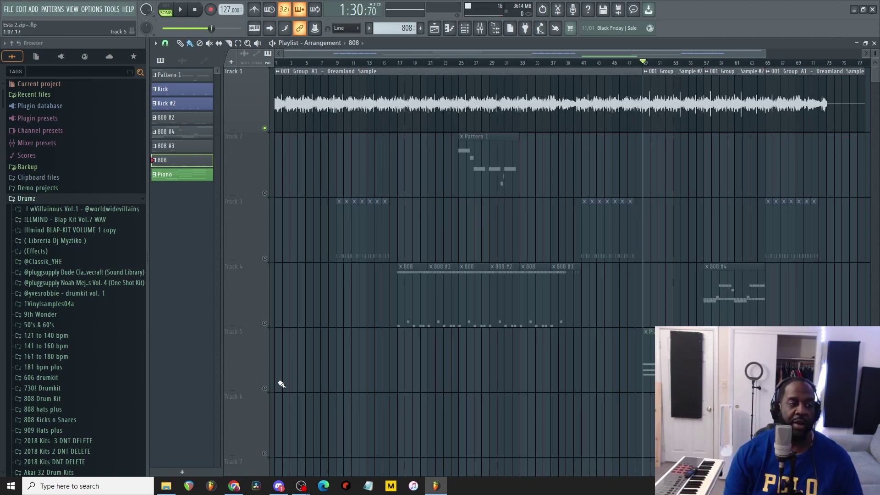
Solo the Track 5 piano, play it from bar 49, and select the Piano pattern.
{"action": "left_click", "coordinate": [265, 389], "text": "ctrl"}
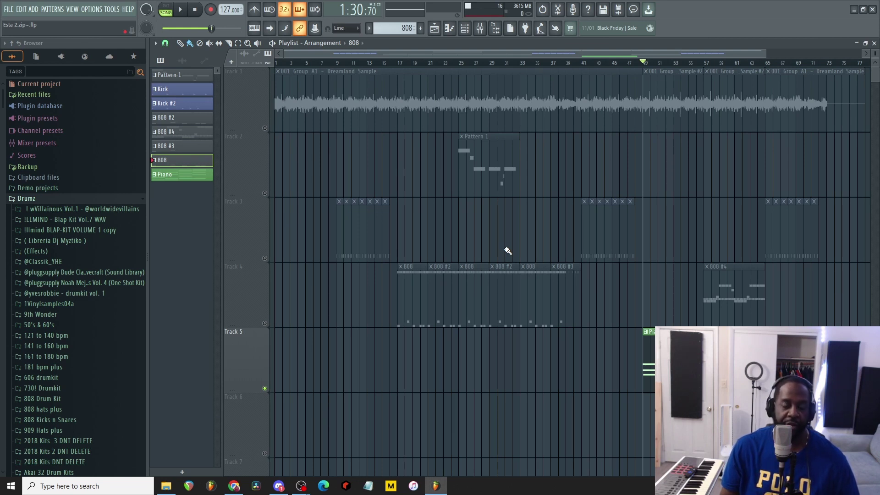
{"action": "key", "text": "space"}
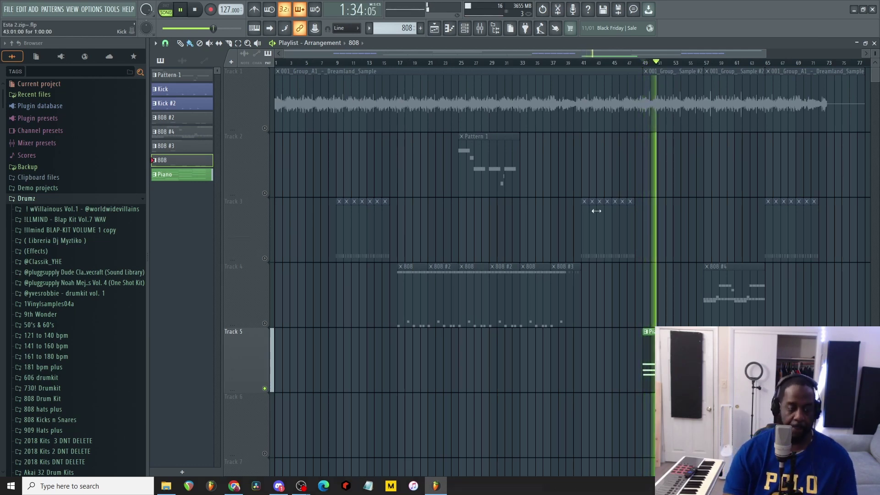
{"action": "key", "text": "F6"}
{"action": "left_click", "coordinate": [181, 174]}
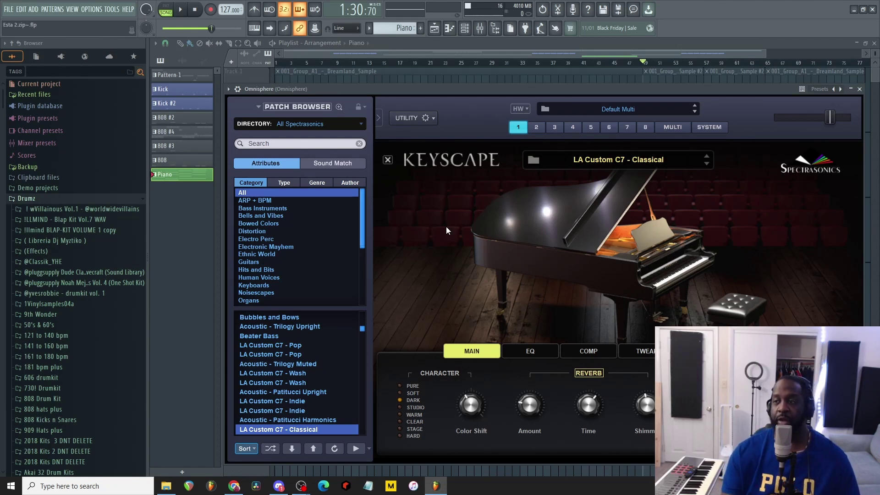
Close Omnisphere after reviewing the Keyscape LA Custom C7 - Classical patch.
{"action": "left_click", "coordinate": [859, 90]}
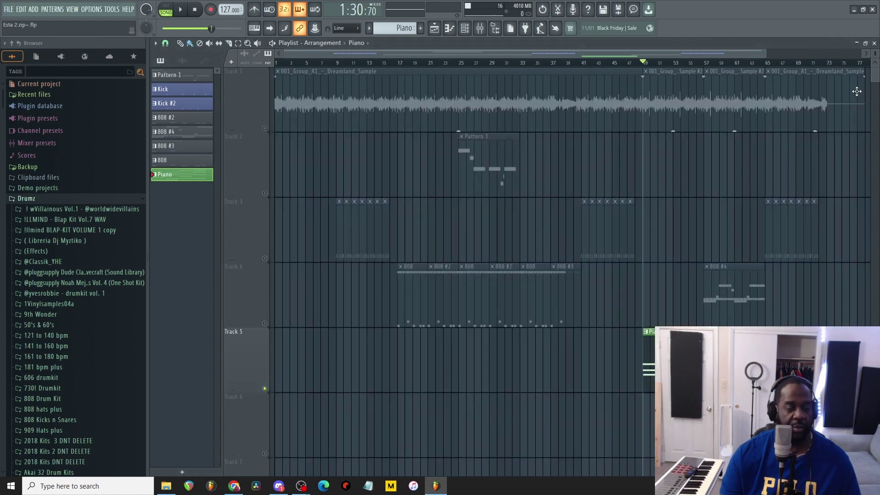
Unsolo the piano, move to bar 57, select the 808 #4 pattern, and open 808 1's channel options.
{"action": "right_click", "coordinate": [264, 388]}
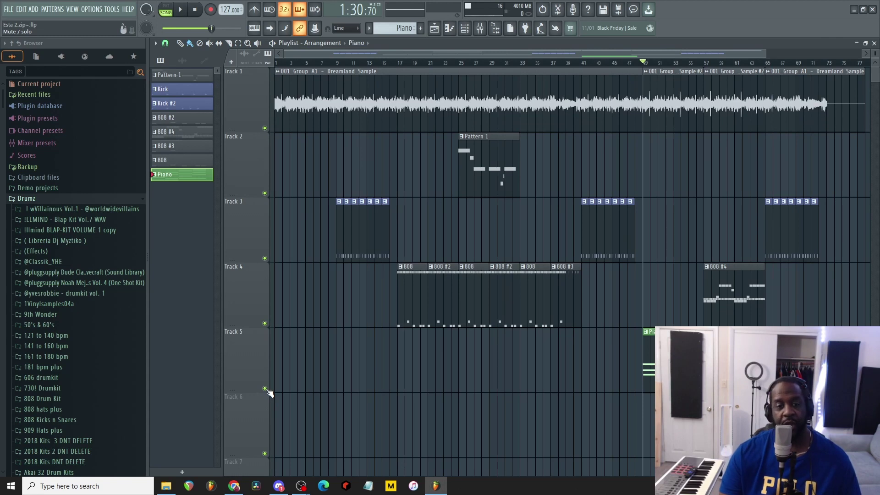
{"action": "left_click", "coordinate": [707, 66]}
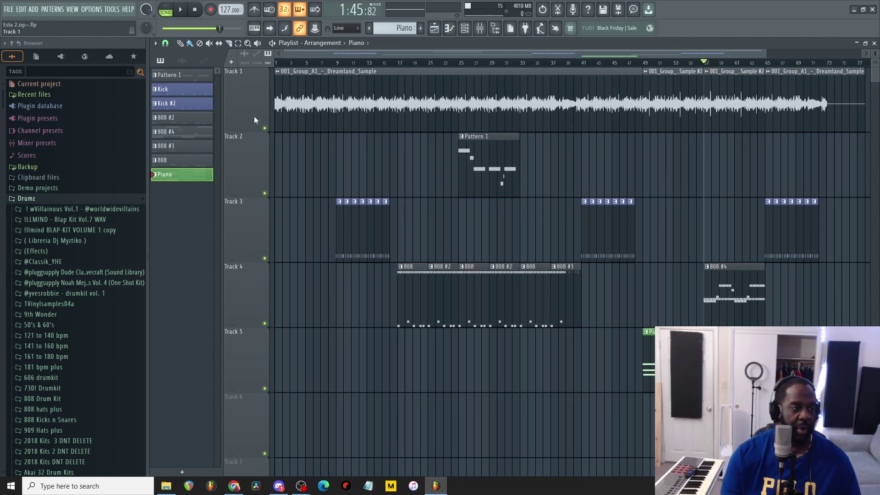
{"action": "left_click", "coordinate": [201, 131]}
{"action": "left_click_drag", "start_coordinate": [483, 245], "coordinate": [493, 133]}
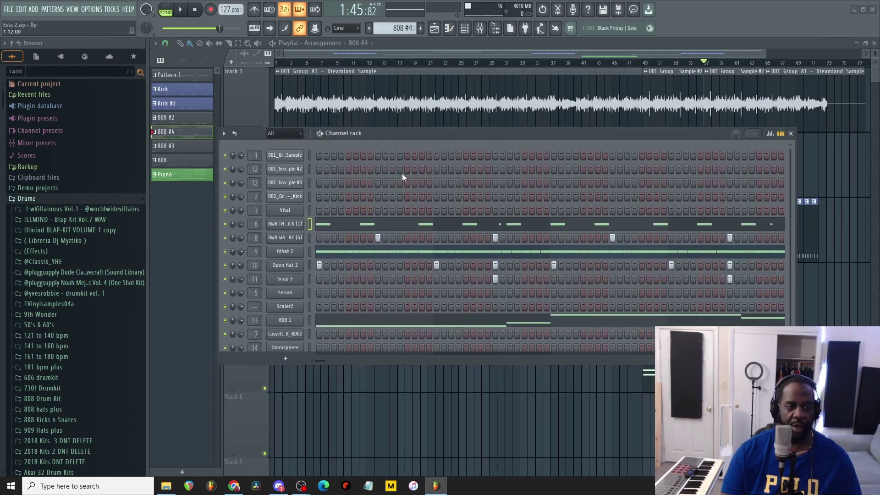
{"action": "scroll", "coordinate": [308, 256], "scroll_direction": "down", "scroll_amount": 1}
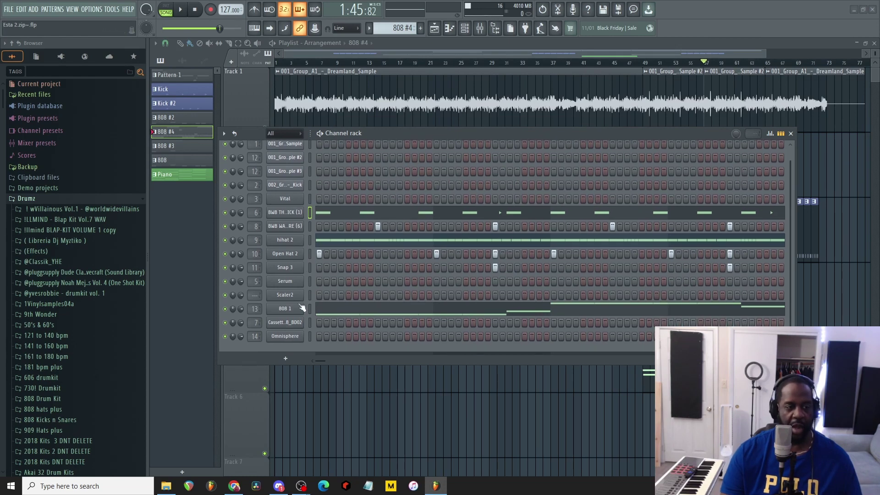
{"action": "right_click", "coordinate": [300, 308]}
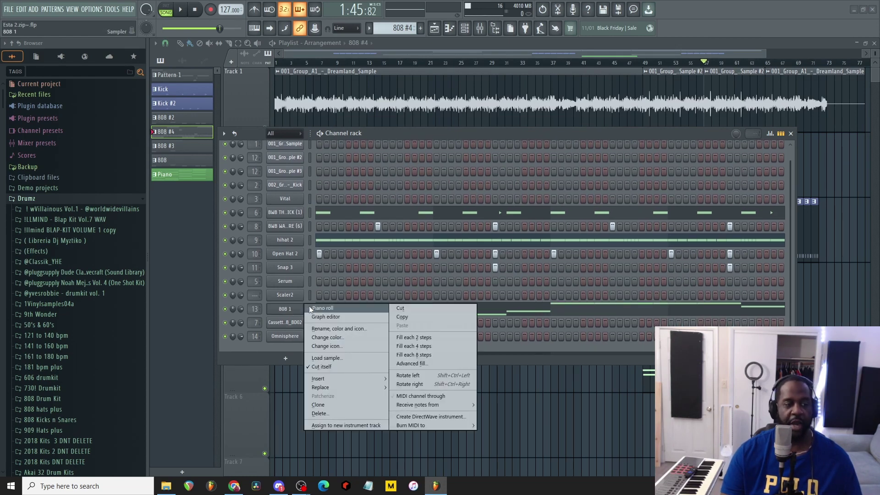
Open 808 1 in the piano roll, zoom out, and play the pattern alone in PAT mode.
{"action": "left_click", "coordinate": [309, 308]}
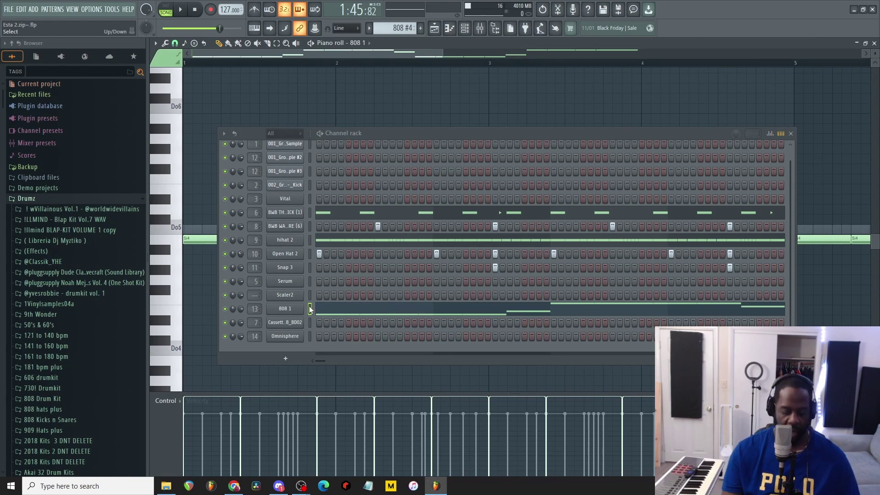
{"action": "key", "text": "F6"}
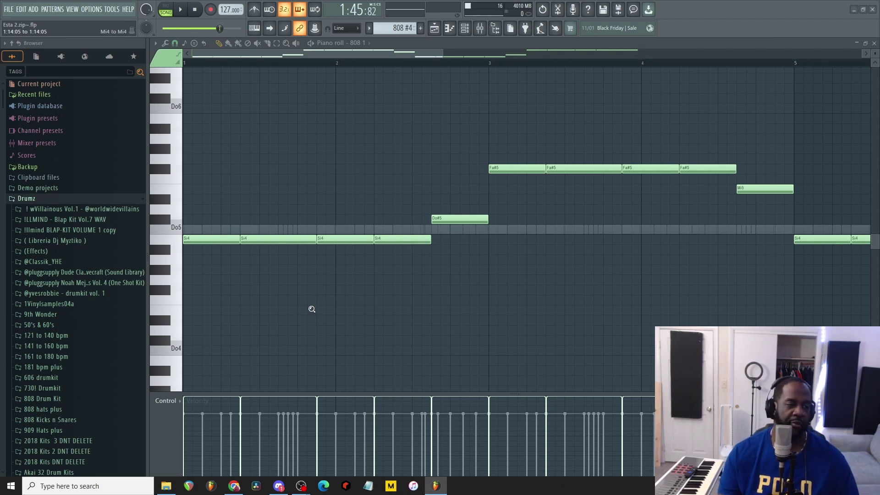
{"action": "right_click", "coordinate": [311, 309]}
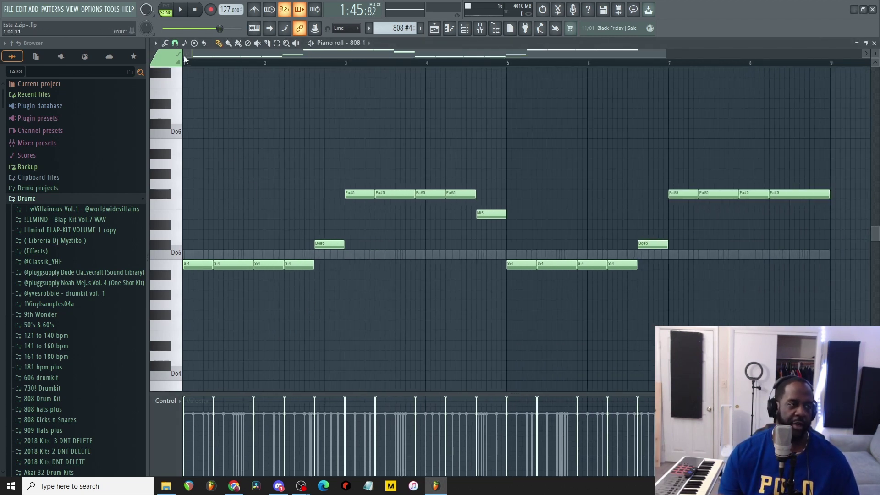
{"action": "left_click", "coordinate": [166, 6]}
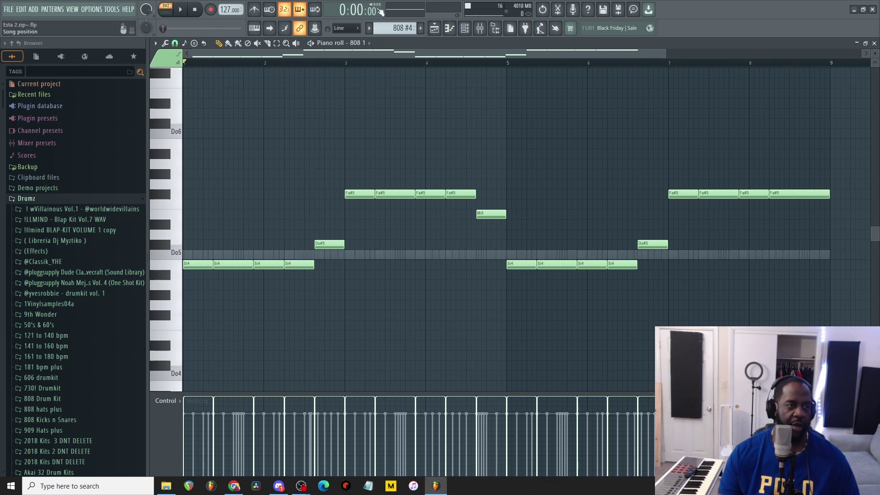
{"action": "key", "text": "space"}
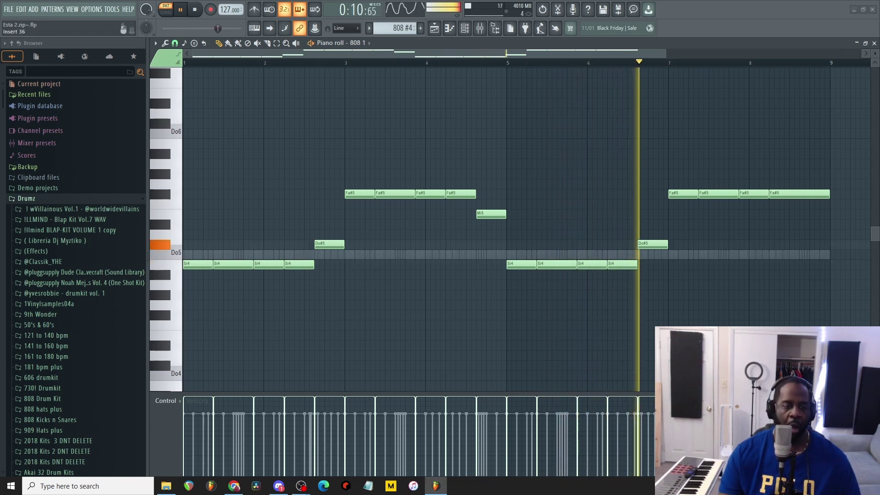
{"action": "key", "text": "space"}
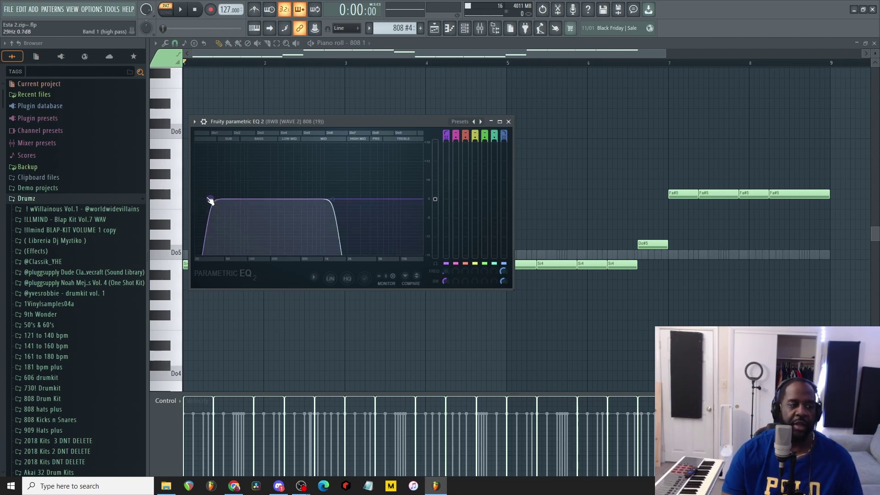
Nudge the 808 EQ's band 1 high-pass near 30 Hz, then show the channel rack.
{"action": "left_click_drag", "start_coordinate": [213, 203], "coordinate": [212, 203]}
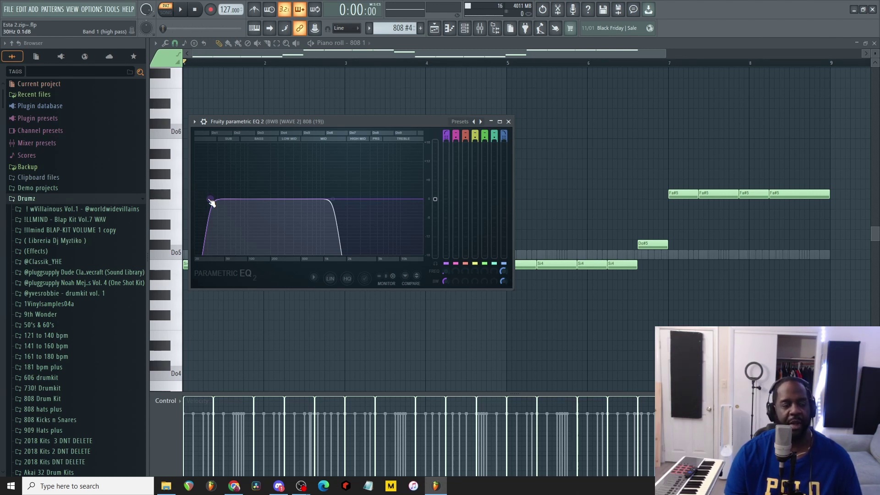
{"action": "left_click", "coordinate": [465, 29]}
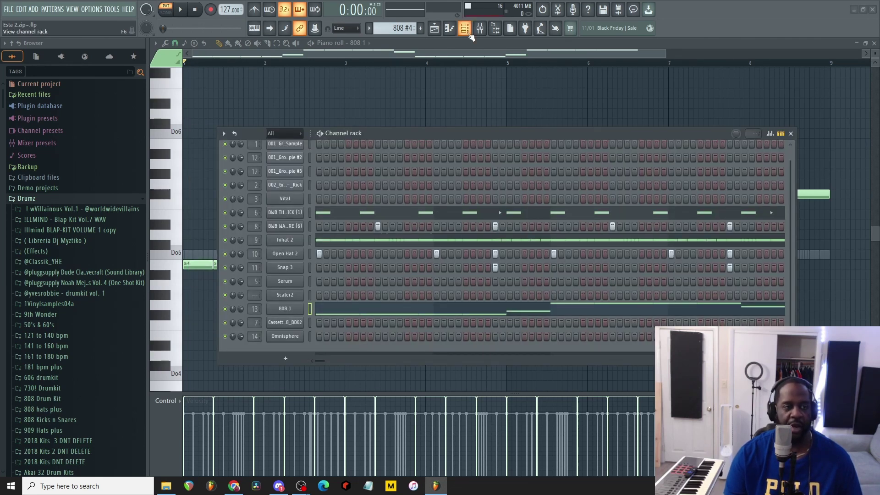
Swap the Channel rack for the Playlist and play the arrangement from bar 49 through the 808 #4 section.
{"action": "left_click", "coordinate": [469, 34]}
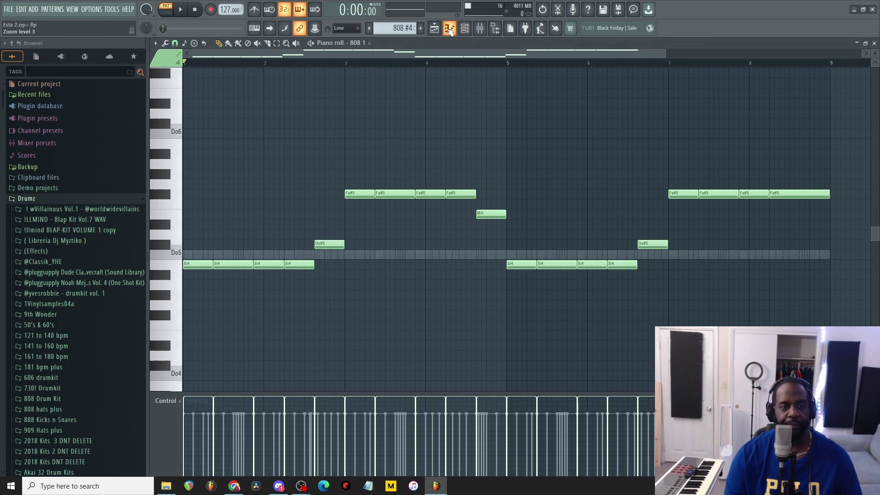
{"action": "left_click", "coordinate": [450, 29]}
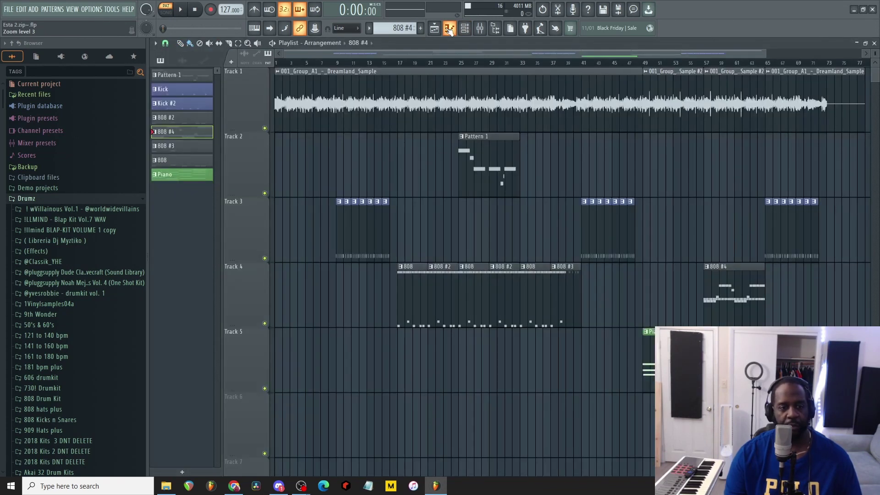
{"action": "left_click", "coordinate": [644, 63]}
{"action": "key", "text": "space"}
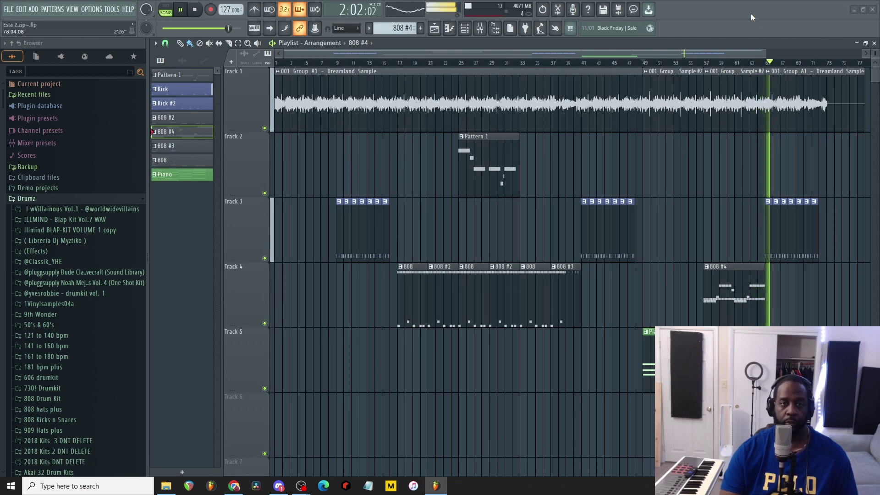
{"action": "key", "text": "space"}
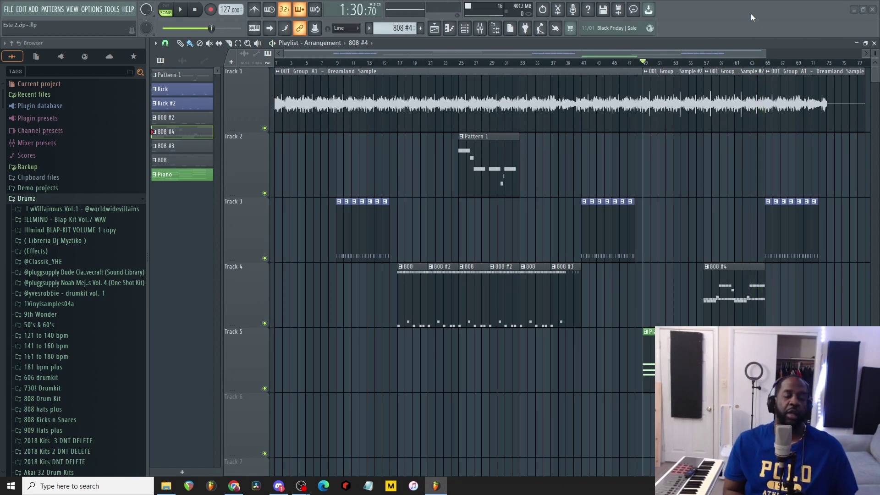